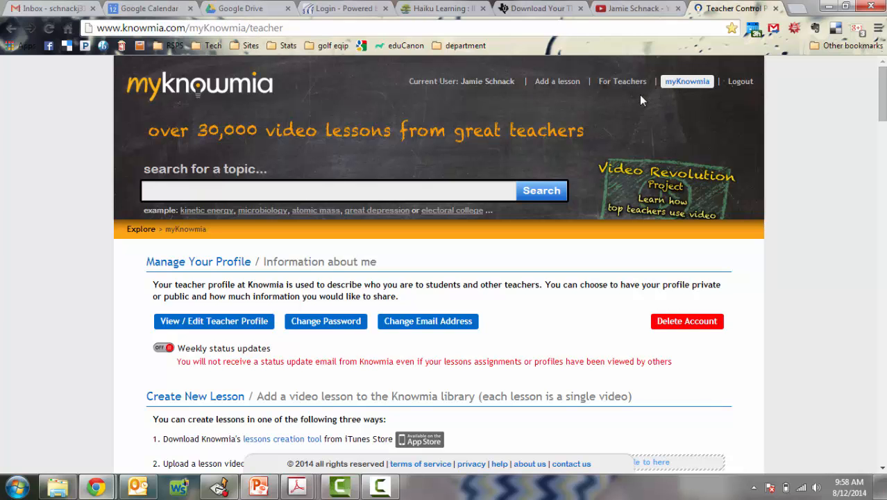
Start a new private assignment from the teacher control page
{"action": "scroll", "coordinate": [670, 86], "scroll_direction": "down", "scroll_amount": 8}
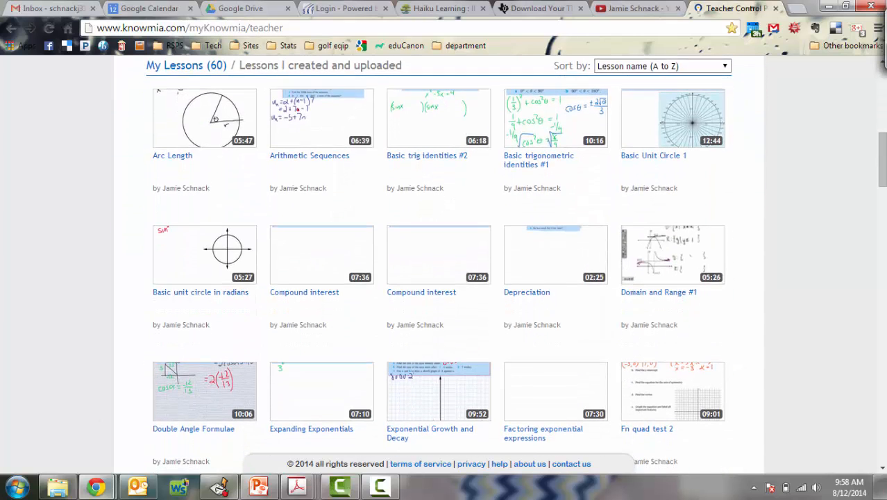
{"action": "scroll", "coordinate": [444, 264], "scroll_direction": "down", "scroll_amount": 1}
{"action": "scroll", "coordinate": [445, 264], "scroll_direction": "down", "scroll_amount": 5}
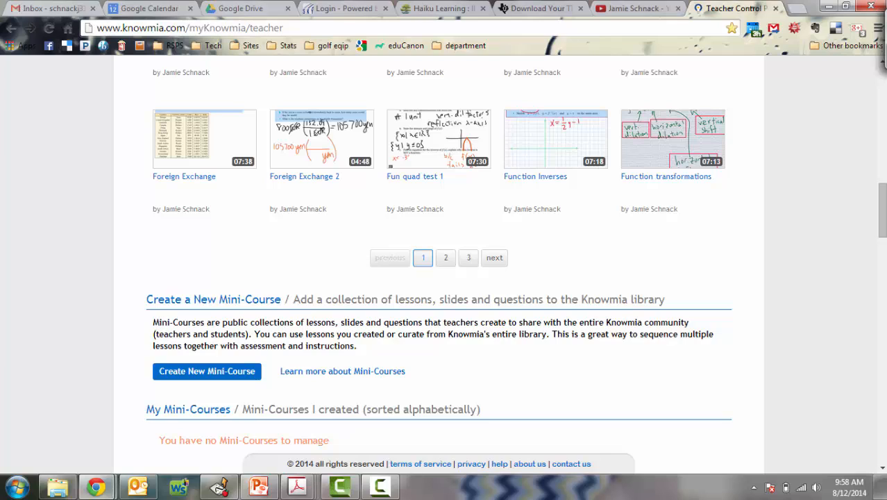
{"action": "scroll", "coordinate": [444, 264], "scroll_direction": "down", "scroll_amount": 5}
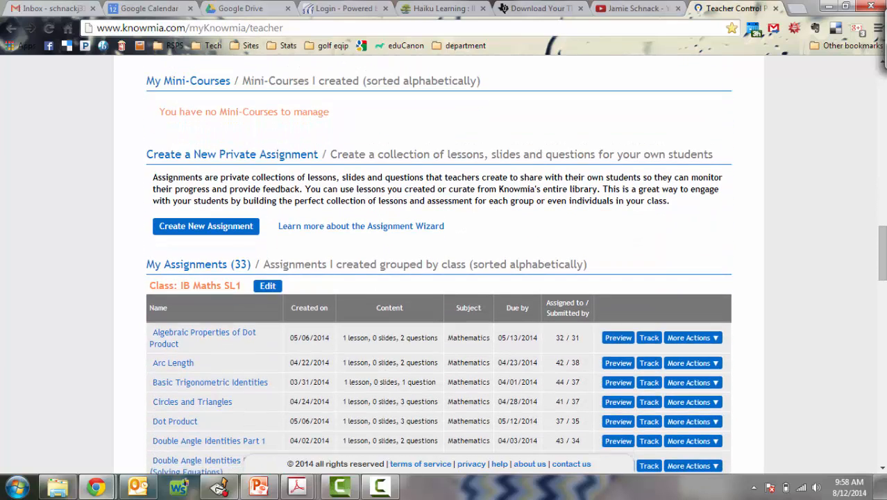
{"action": "left_click", "coordinate": [174, 225]}
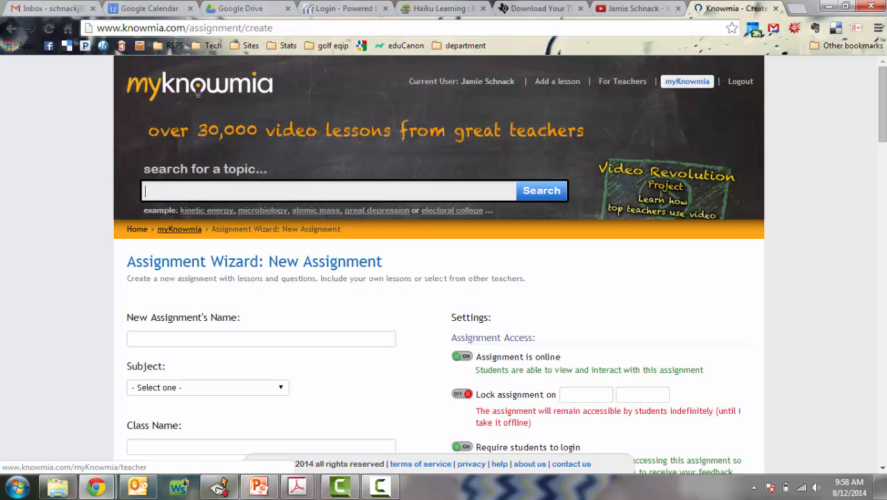
Name the assignment "test assignment" and set its subject to Mathematics with the Statistics & Probability topic
{"action": "left_click", "coordinate": [171, 338]}
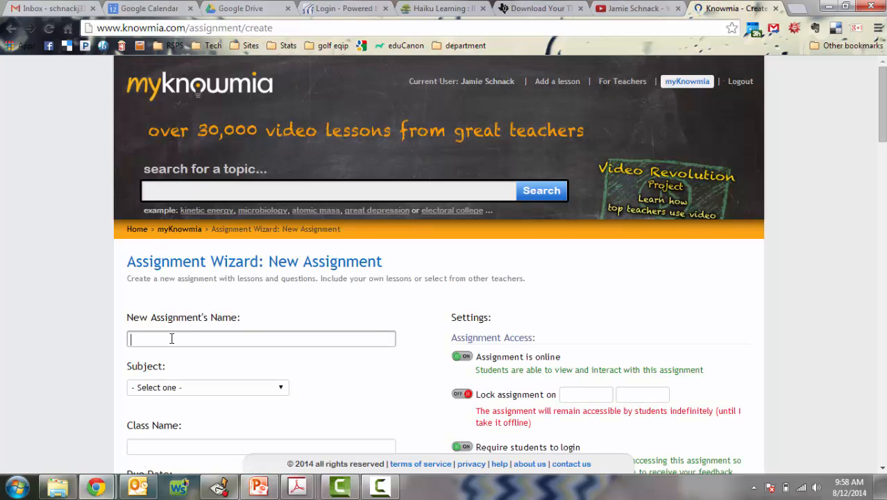
{"action": "type", "text": "test assignment"}
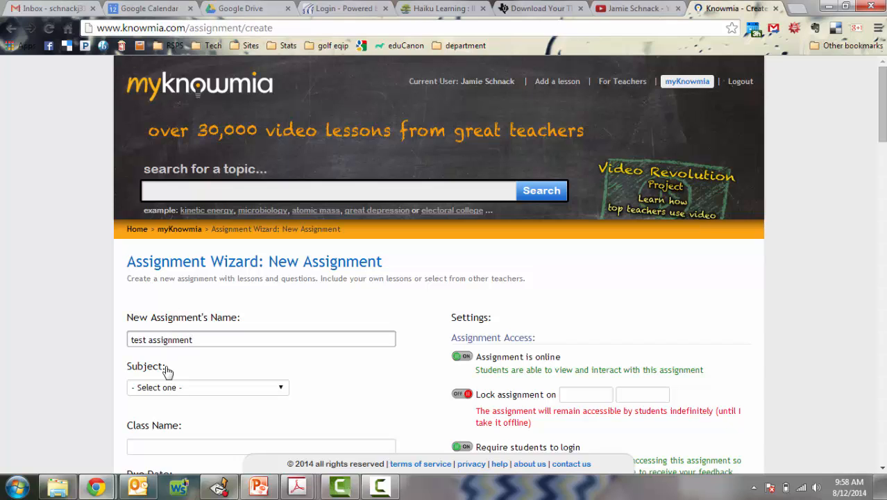
{"action": "left_click", "coordinate": [168, 387]}
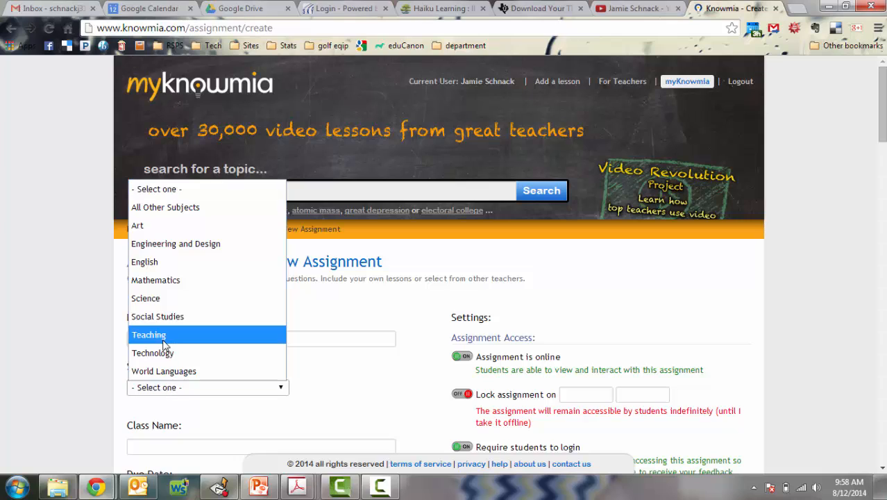
{"action": "left_click", "coordinate": [164, 282]}
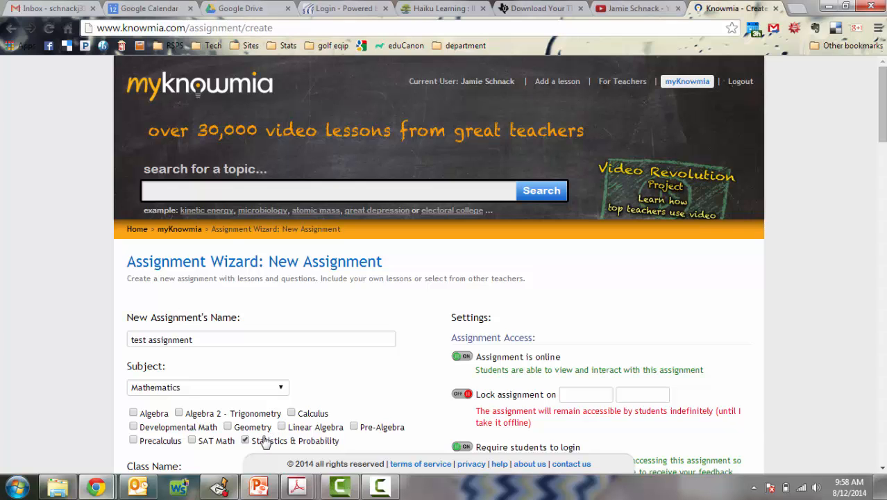
Assign the new assignment to the existing class RSPS HL1
{"action": "scroll", "coordinate": [265, 445], "scroll_direction": "down", "scroll_amount": 4}
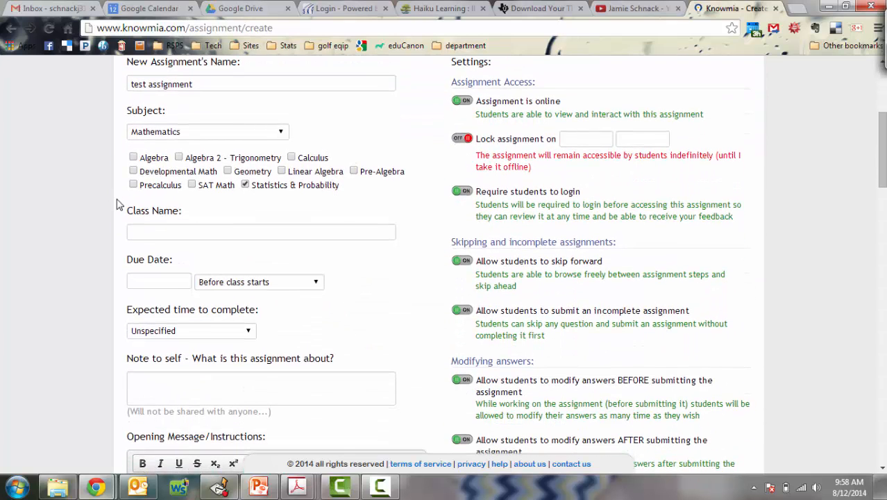
{"action": "left_click", "coordinate": [156, 233]}
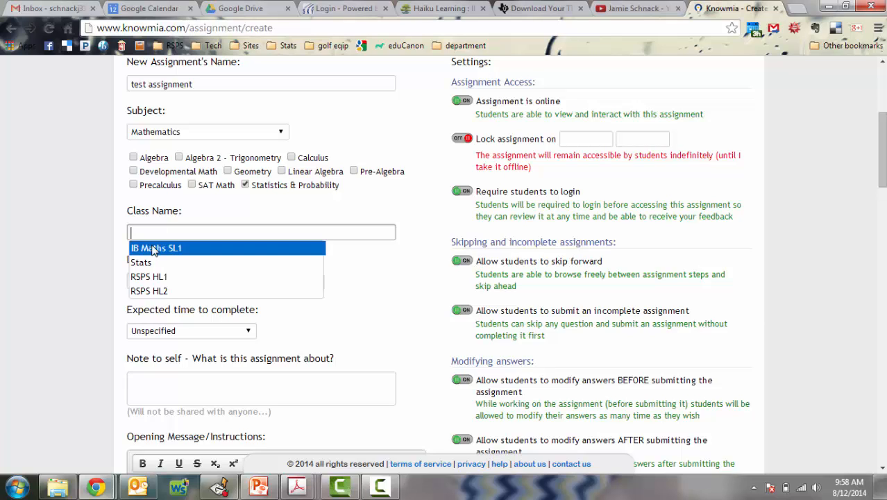
{"action": "left_click", "coordinate": [139, 278]}
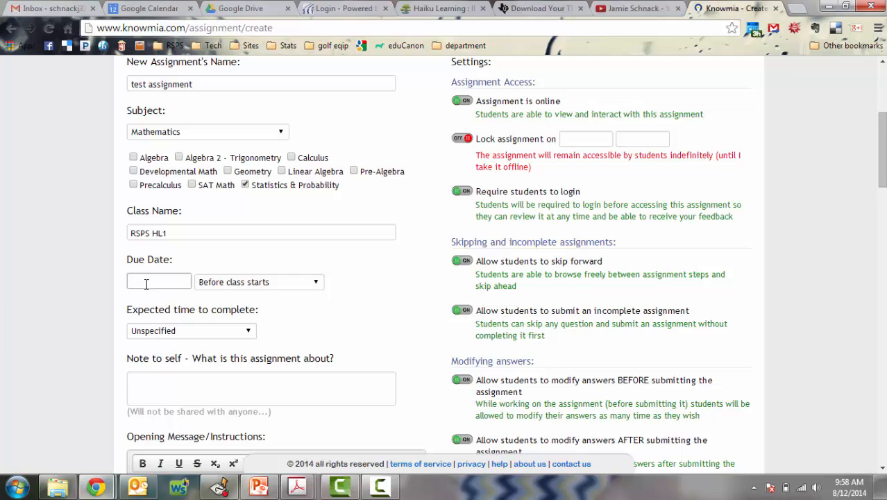
Set the due date to 08/13/2014 and the expected completion time to up to 30 minutes
{"action": "left_click", "coordinate": [147, 282]}
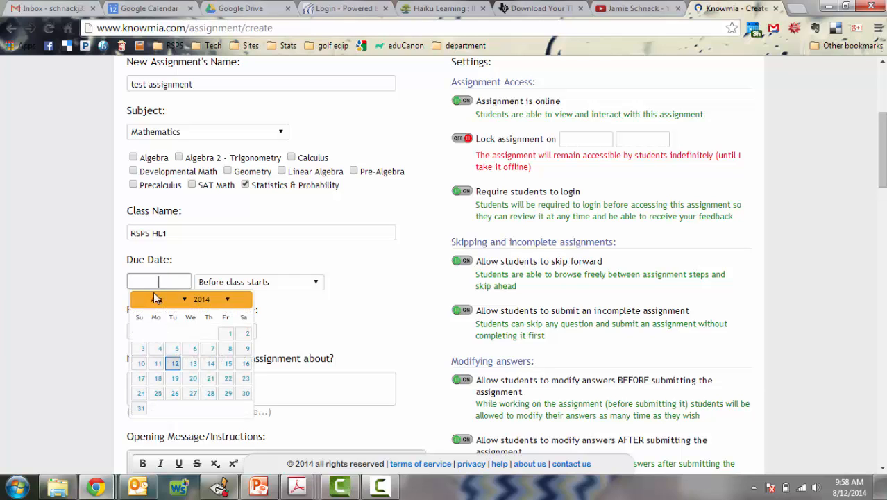
{"action": "left_click", "coordinate": [190, 365]}
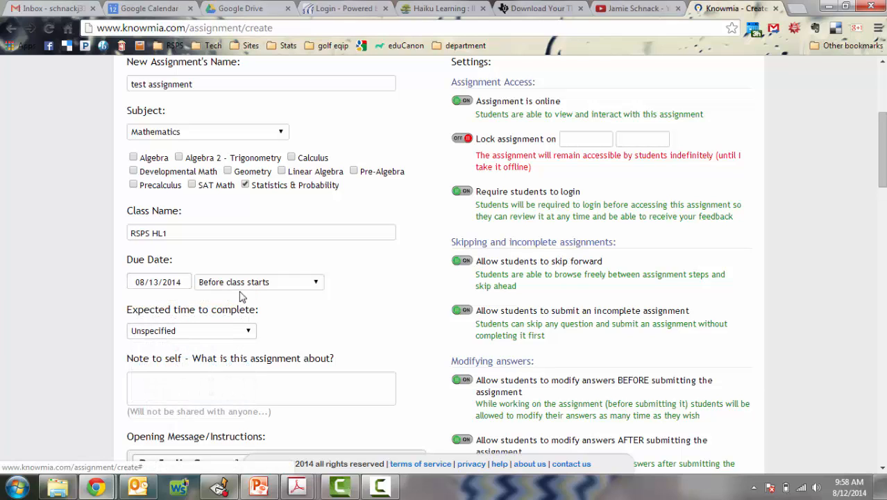
{"action": "left_click", "coordinate": [203, 338]}
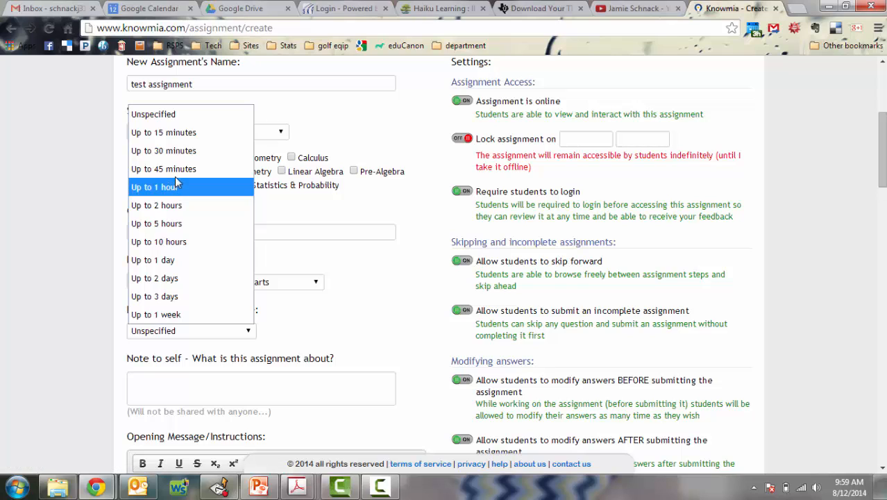
{"action": "left_click", "coordinate": [171, 159]}
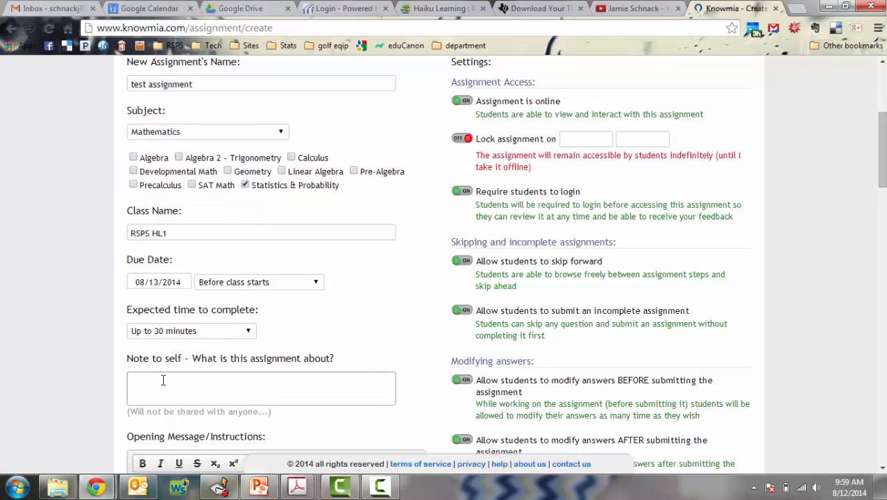
Disallow students from skipping forward and from submitting an incomplete assignment
{"action": "scroll", "coordinate": [163, 380], "scroll_direction": "down", "scroll_amount": 4}
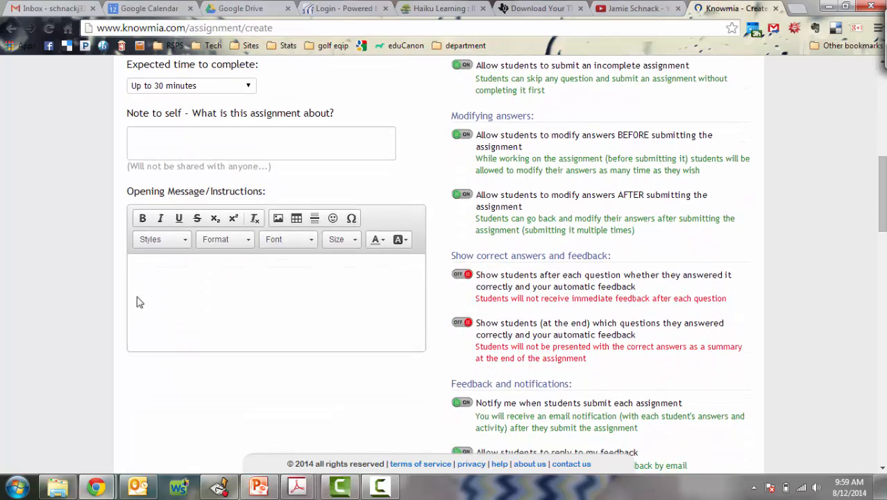
{"action": "scroll", "coordinate": [277, 314], "scroll_direction": "up", "scroll_amount": 5}
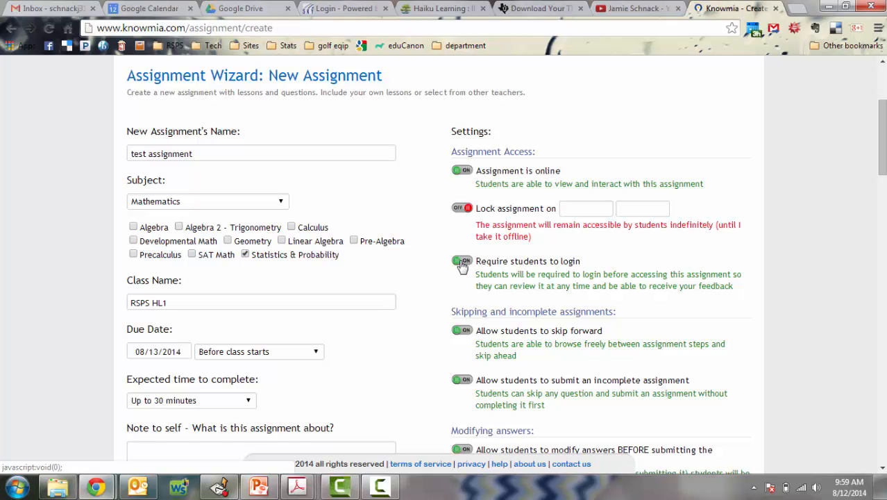
{"action": "scroll", "coordinate": [462, 266], "scroll_direction": "down", "scroll_amount": 3}
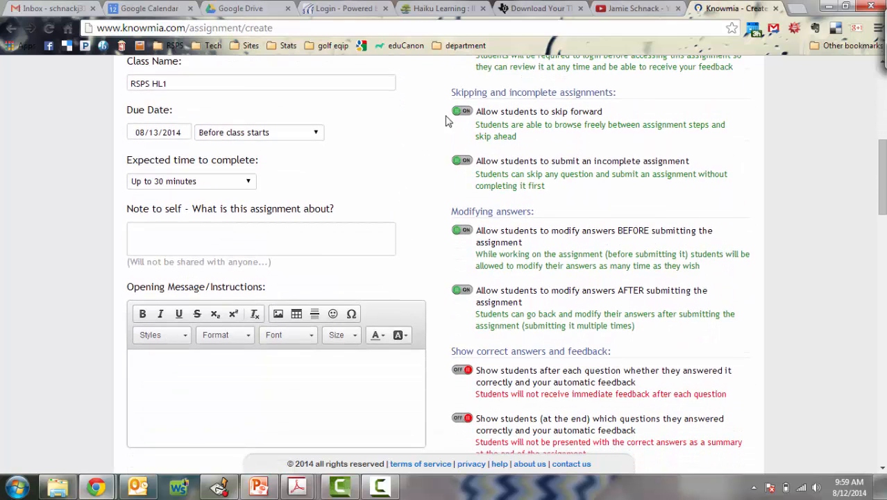
{"action": "left_click", "coordinate": [462, 112]}
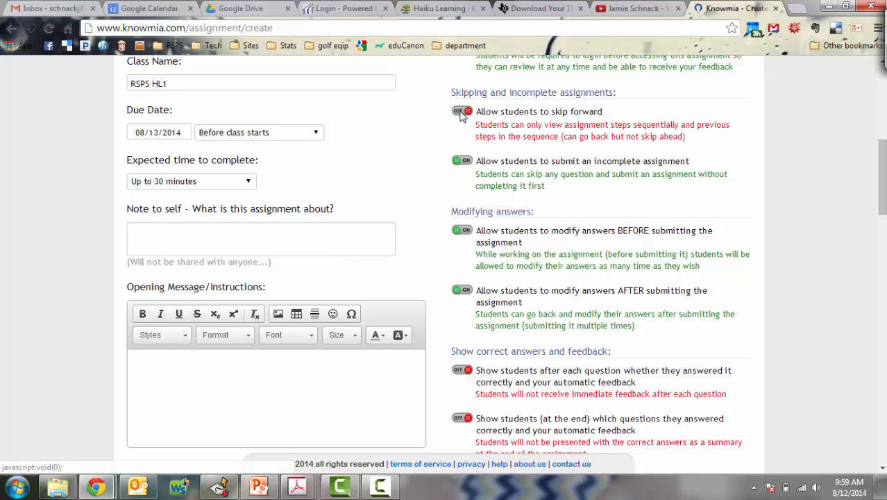
{"action": "left_click", "coordinate": [463, 162]}
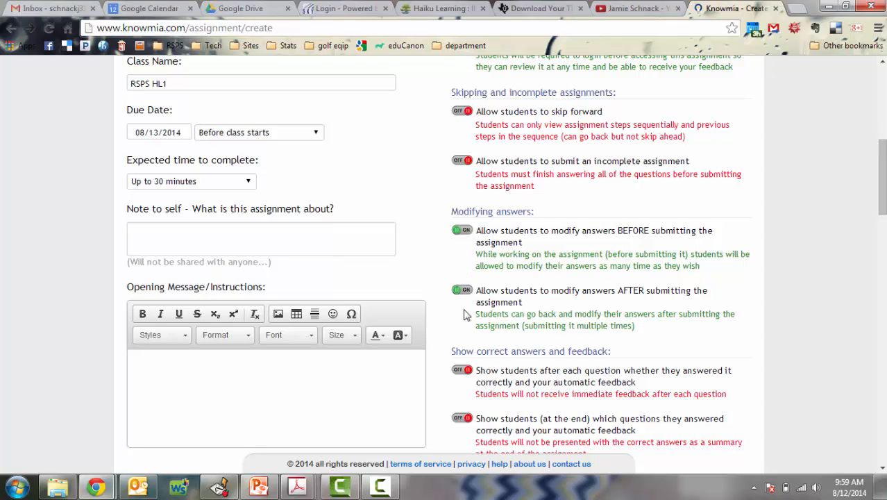
Enable showing correctness and automatic feedback after each question, and disallow modifying answers before submission
{"action": "scroll", "coordinate": [465, 315], "scroll_direction": "down", "scroll_amount": 3}
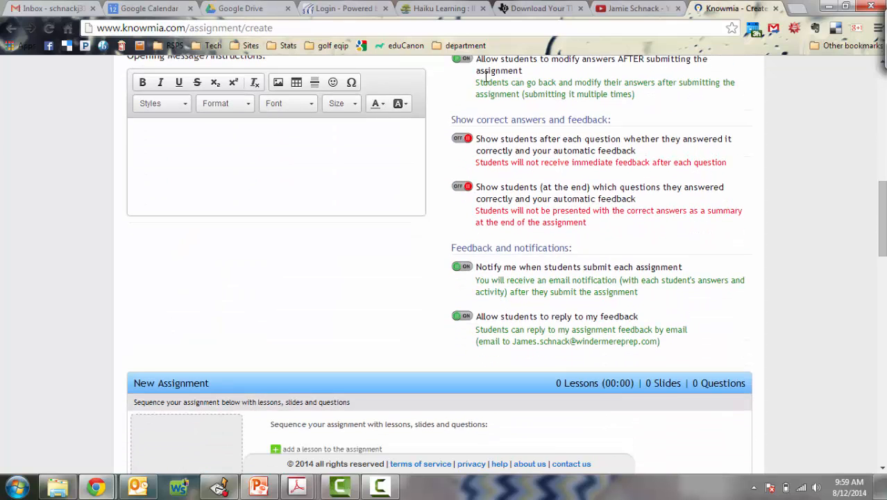
{"action": "left_click", "coordinate": [463, 139]}
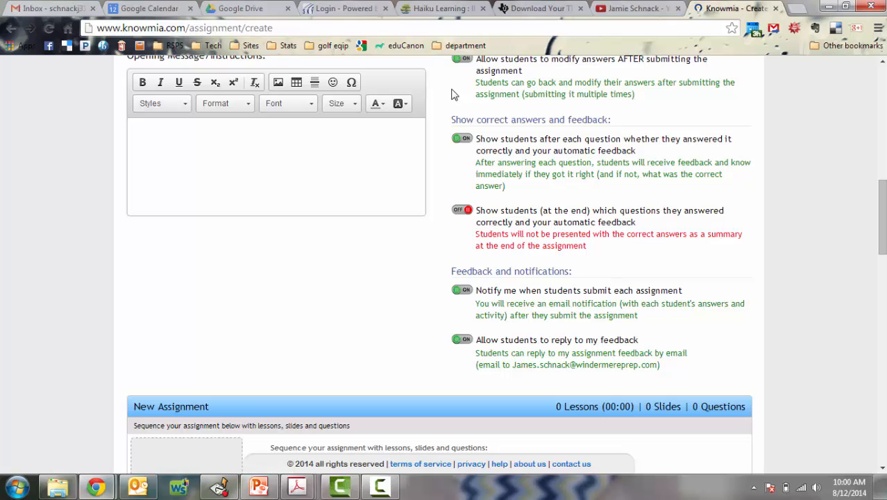
{"action": "scroll", "coordinate": [388, 202], "scroll_direction": "up", "scroll_amount": 3}
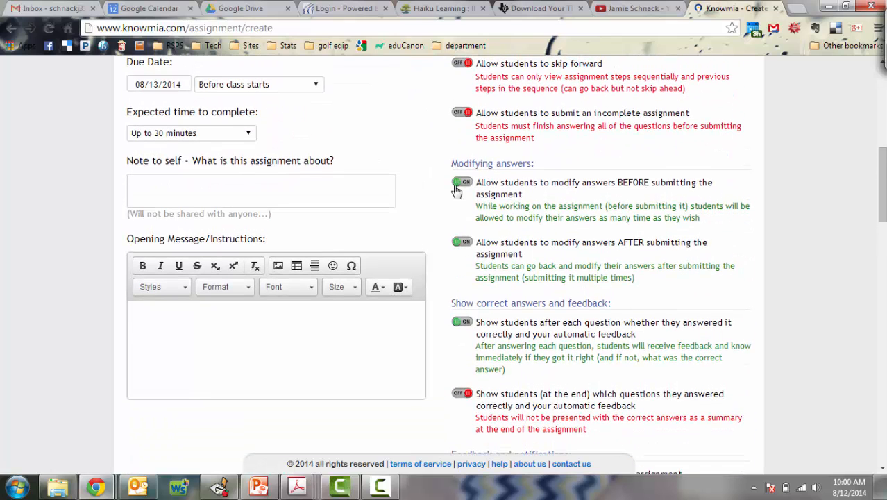
{"action": "left_click", "coordinate": [461, 183]}
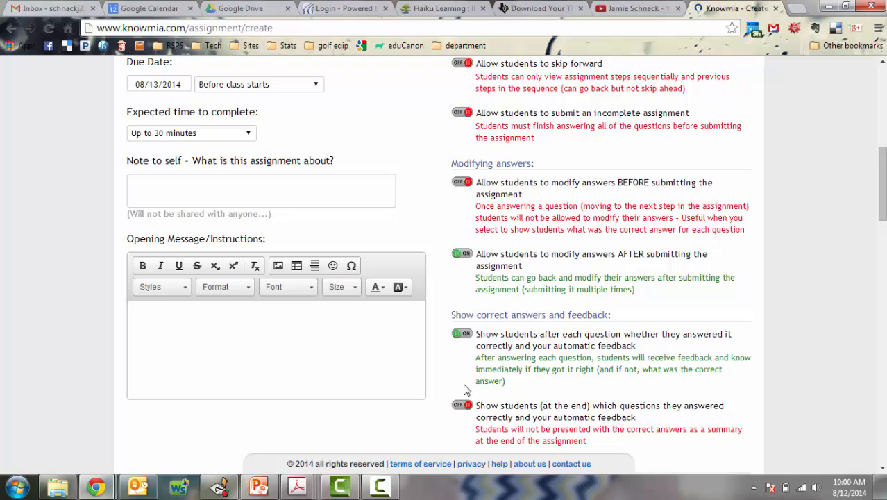
Enable showing results and automatic feedback at the end, and disallow modifying answers after submission
{"action": "scroll", "coordinate": [465, 389], "scroll_direction": "down", "scroll_amount": 3}
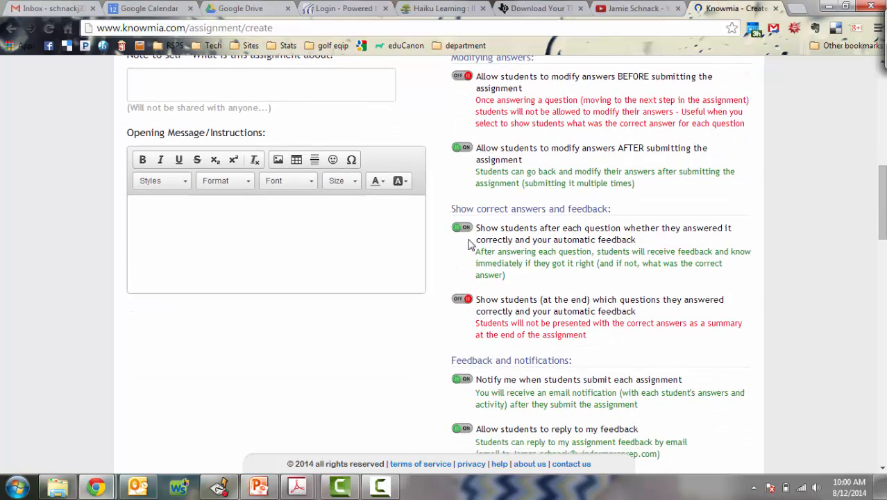
{"action": "left_click", "coordinate": [465, 300]}
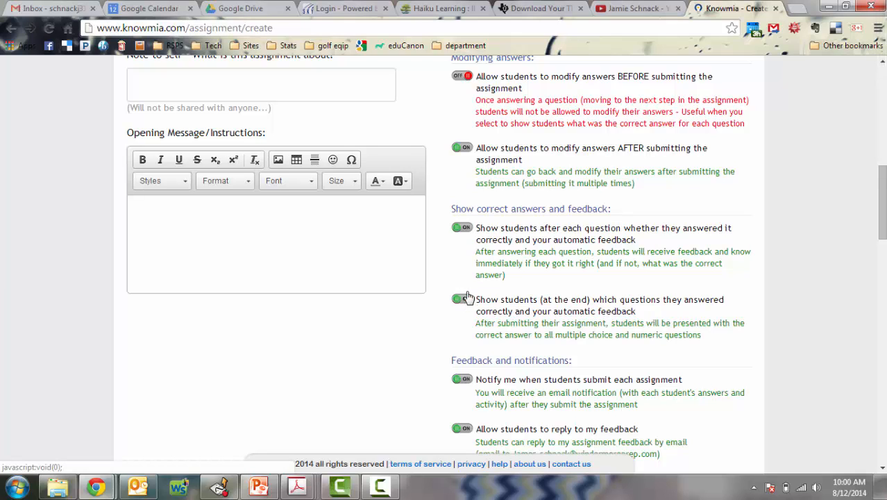
{"action": "left_click", "coordinate": [462, 148]}
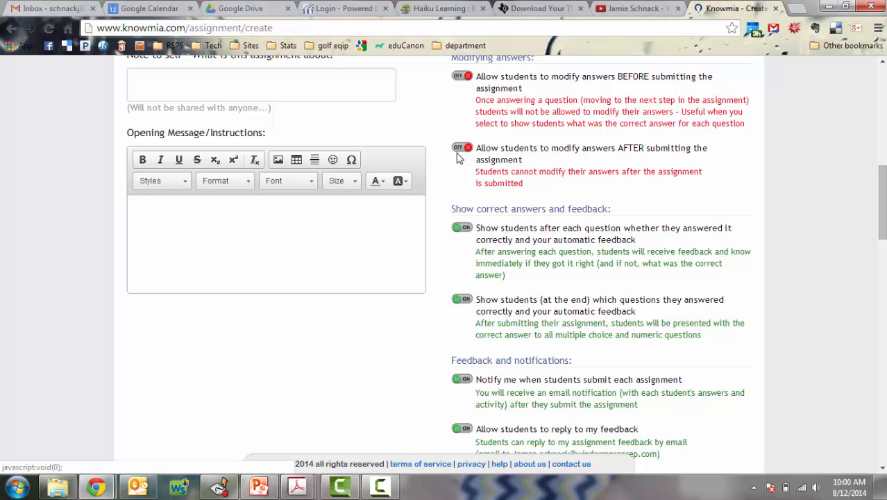
Turn off the teacher notification for each student's assignment submission
{"action": "scroll", "coordinate": [882, 62], "scroll_direction": "up", "scroll_amount": 3}
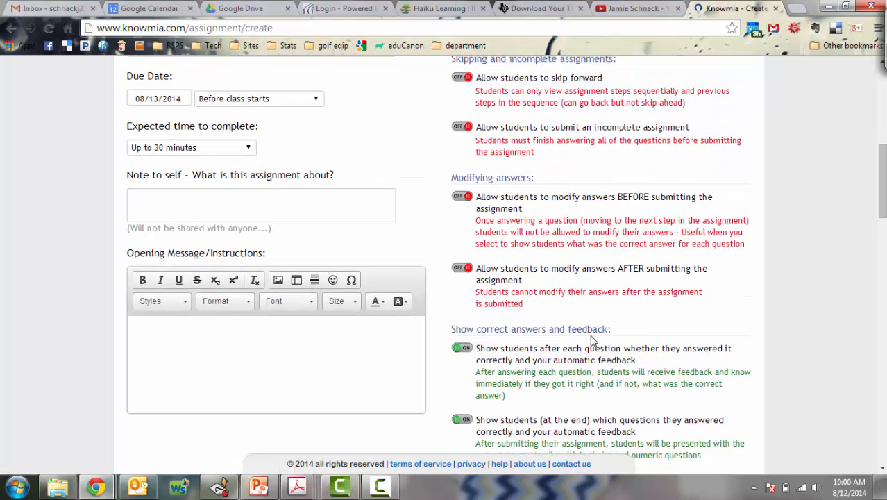
{"action": "scroll", "coordinate": [590, 334], "scroll_direction": "down", "scroll_amount": 5}
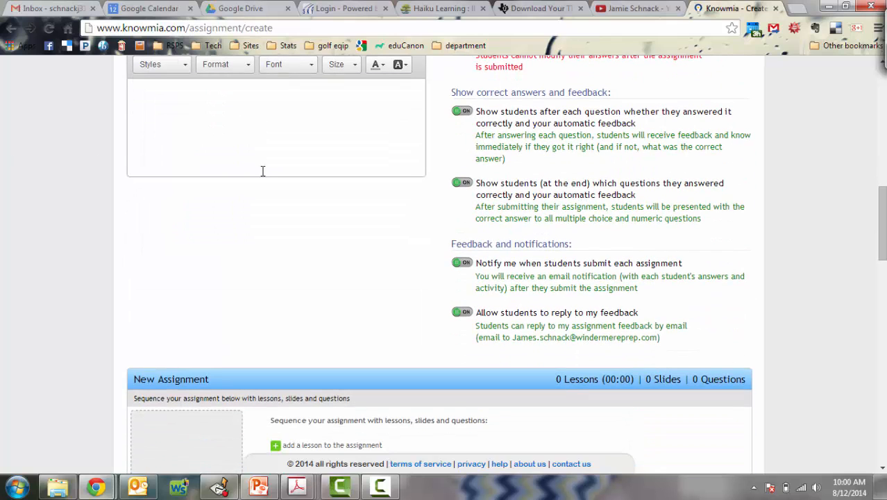
{"action": "left_click", "coordinate": [462, 265]}
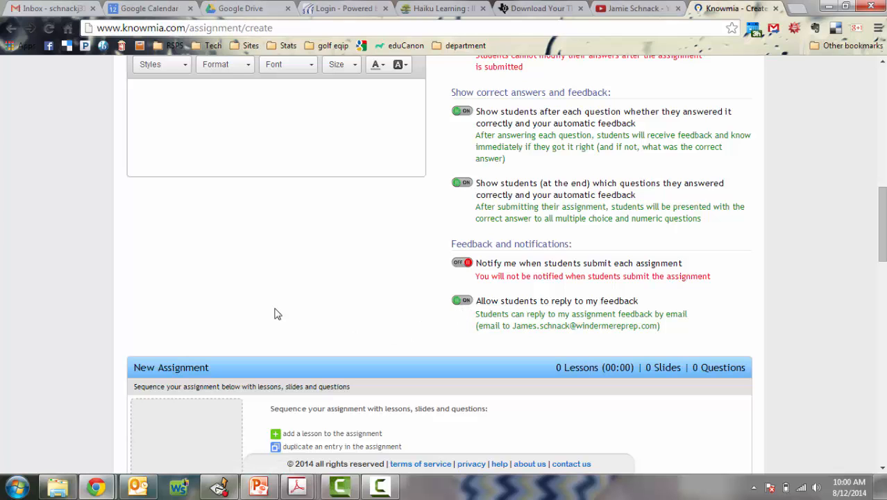
Look over the assignment's sequencing section and the library of own lessons available to add
{"action": "scroll", "coordinate": [883, 61], "scroll_direction": "down", "scroll_amount": 3}
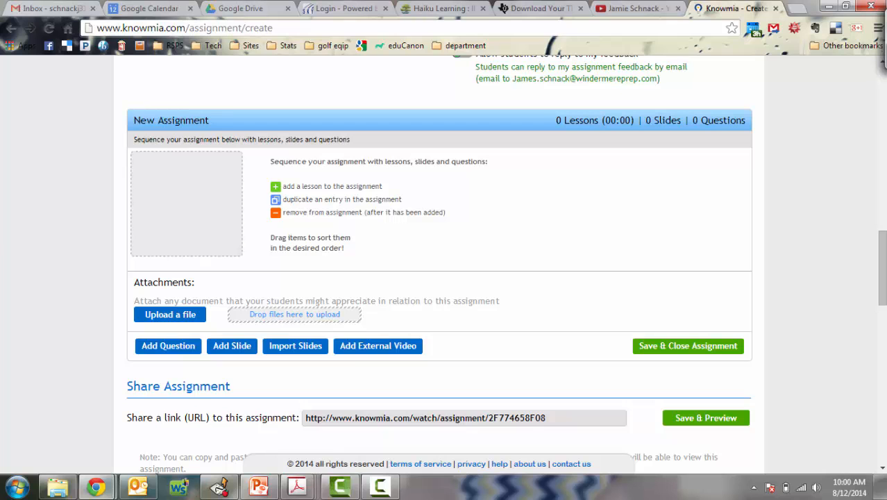
{"action": "scroll", "coordinate": [439, 264], "scroll_direction": "down", "scroll_amount": 7}
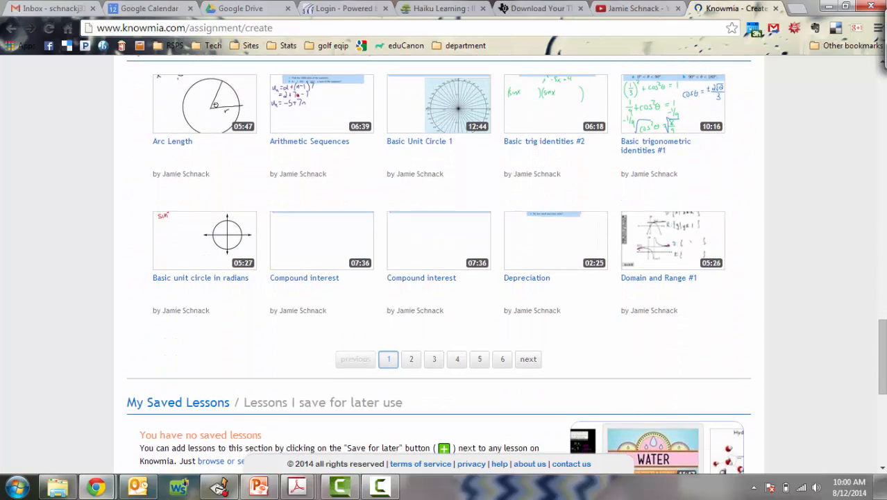
{"action": "mouse_move", "coordinate": [245, 94]}
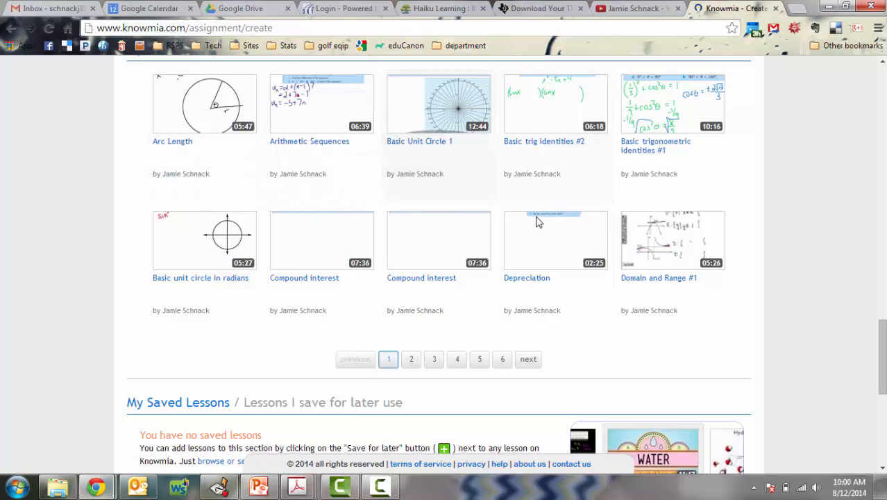
{"action": "scroll", "coordinate": [80, 347], "scroll_direction": "up", "scroll_amount": 10}
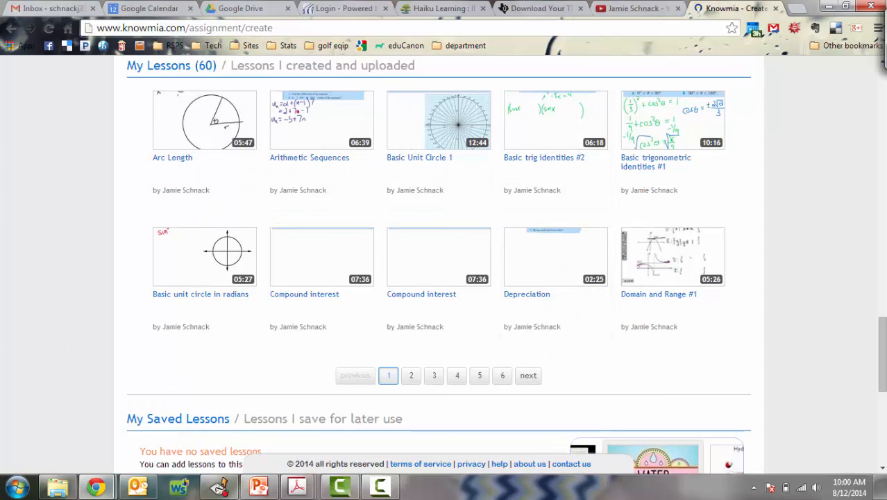
{"action": "scroll", "coordinate": [61, 356], "scroll_direction": "up", "scroll_amount": 1}
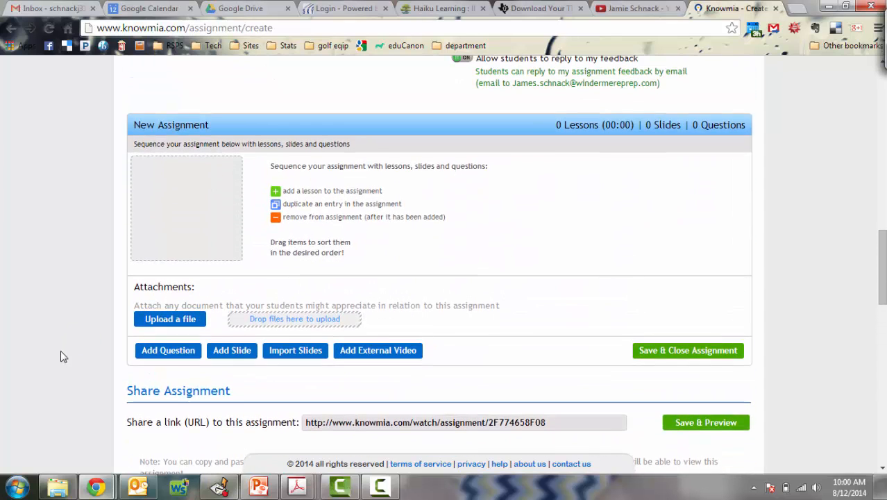
Start adding an external video, switch to YouTube and open the sharing options of the paused "classification and representation of data" video
{"action": "left_click", "coordinate": [383, 350]}
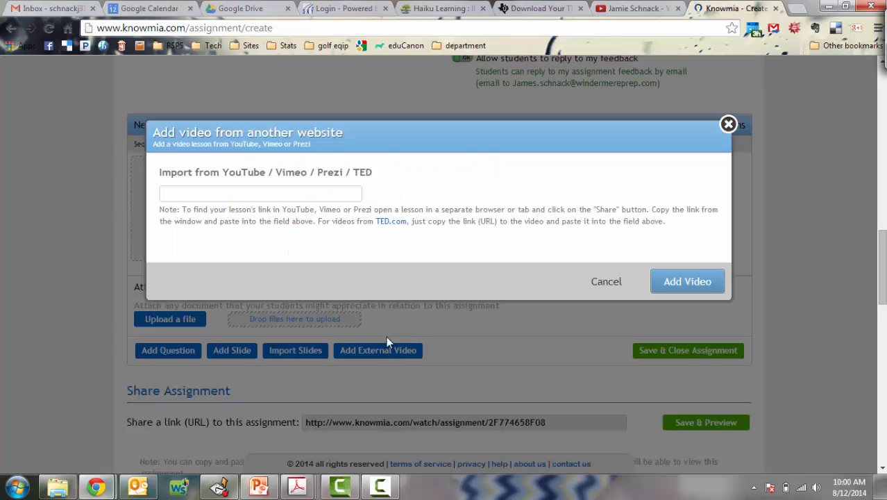
{"action": "left_click", "coordinate": [623, 7]}
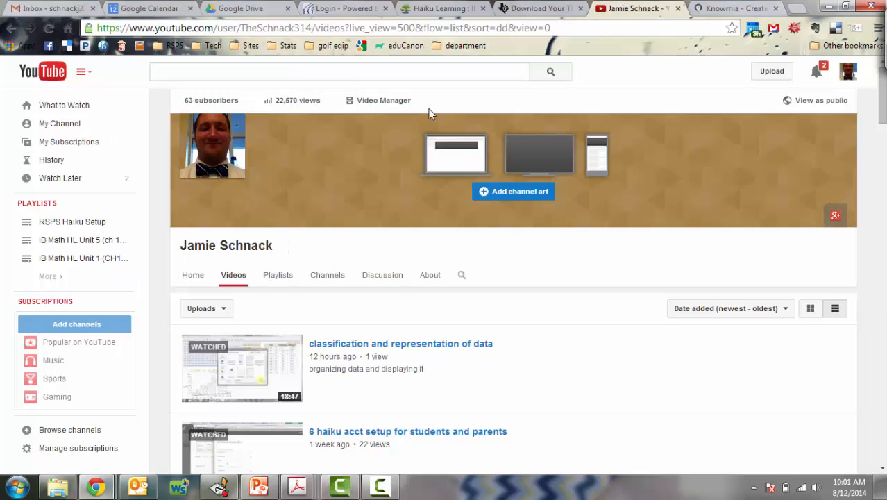
{"action": "left_click", "coordinate": [348, 347]}
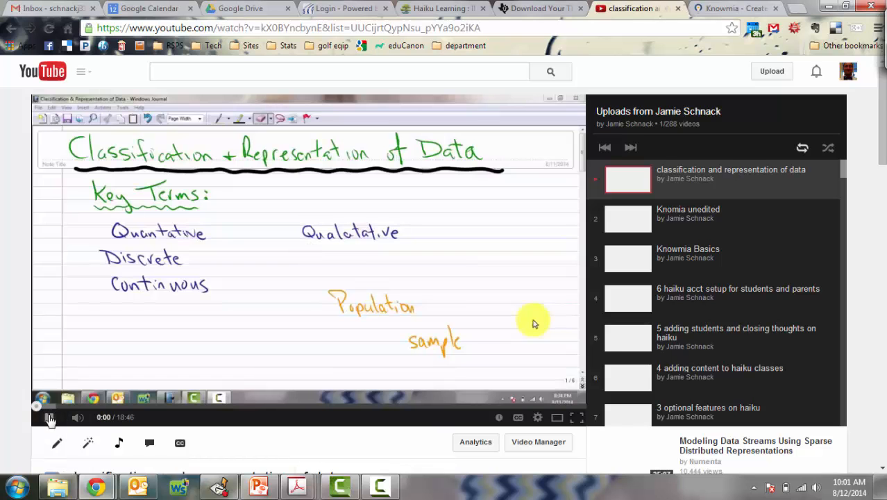
{"action": "scroll", "coordinate": [10, 404], "scroll_direction": "down", "scroll_amount": 4}
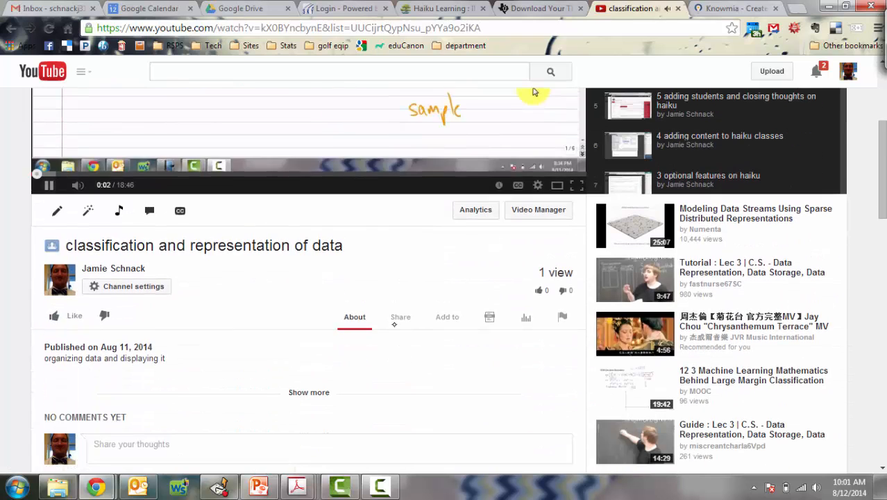
{"action": "left_click", "coordinate": [401, 317]}
{"action": "left_click", "coordinate": [534, 93]}
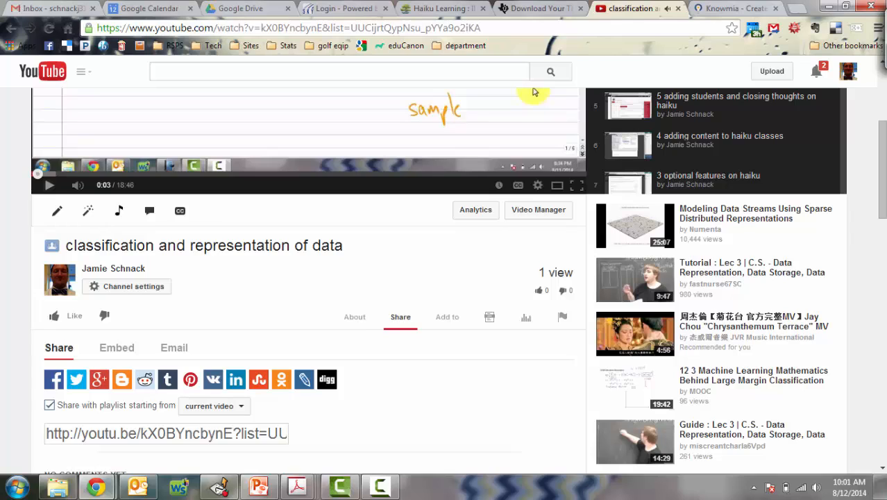
Exclude the playlist from the video's share link and select the shortened link for copying
{"action": "left_click", "coordinate": [144, 433]}
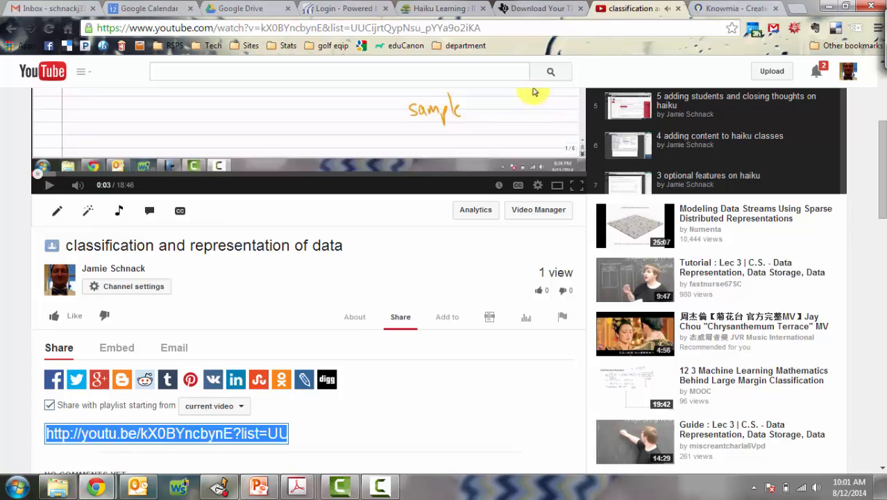
{"action": "left_click", "coordinate": [534, 92]}
{"action": "left_click", "coordinate": [49, 404]}
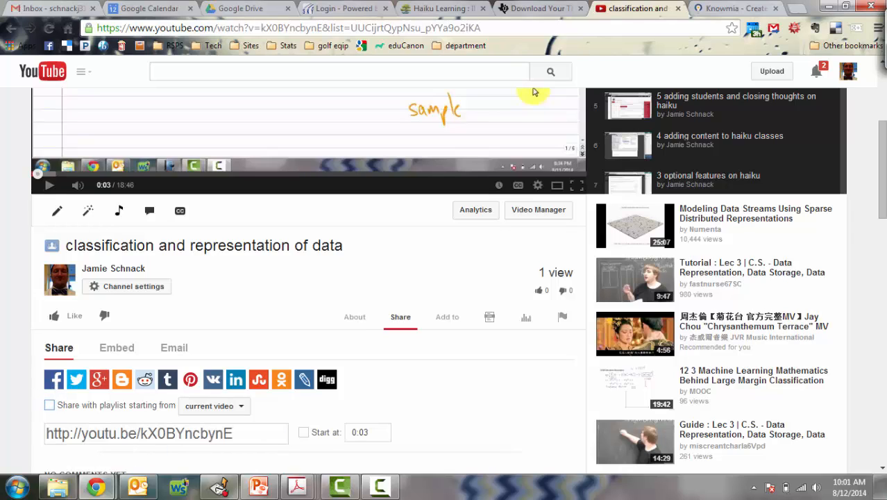
{"action": "left_click", "coordinate": [74, 432]}
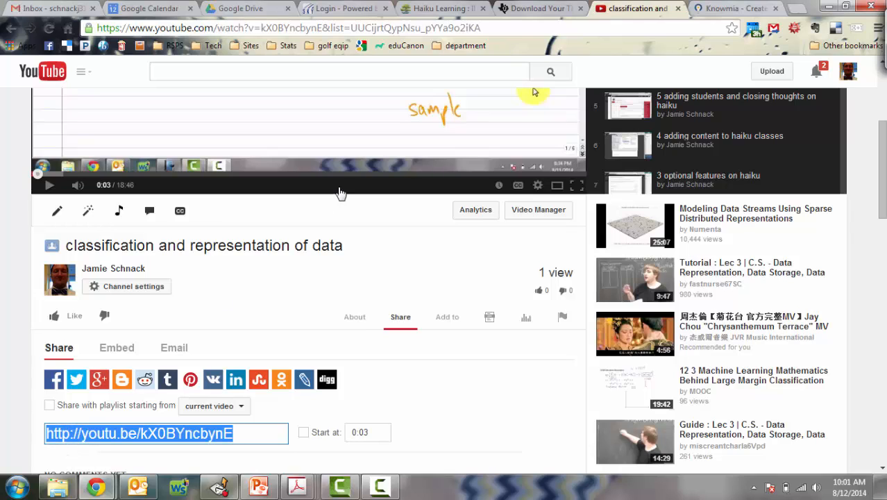
Switch back to Knowmia and add the copied YouTube link to the assignment as an external video
{"action": "left_click", "coordinate": [743, 15]}
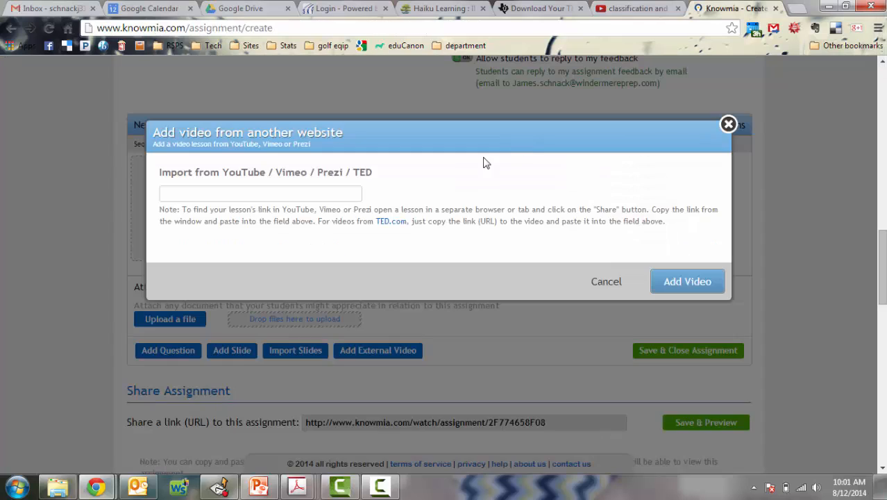
{"action": "left_click", "coordinate": [340, 192]}
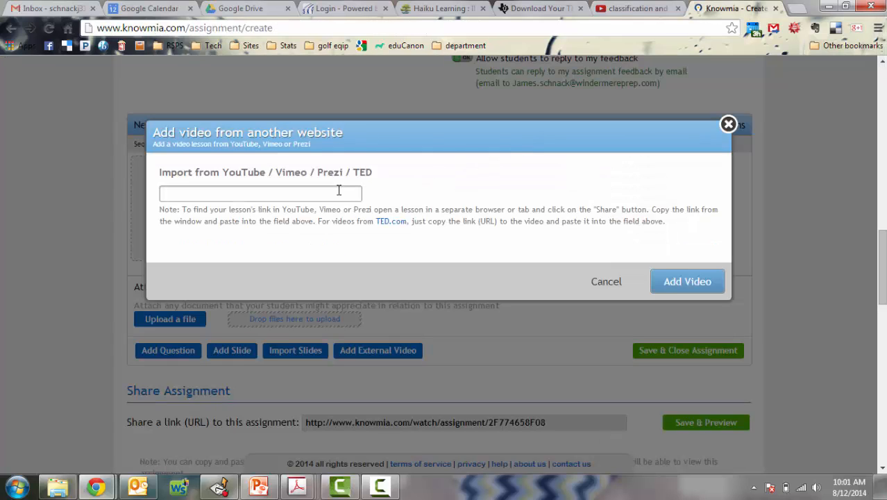
{"action": "key", "text": "ctrl+v"}
{"action": "left_click", "coordinate": [670, 282]}
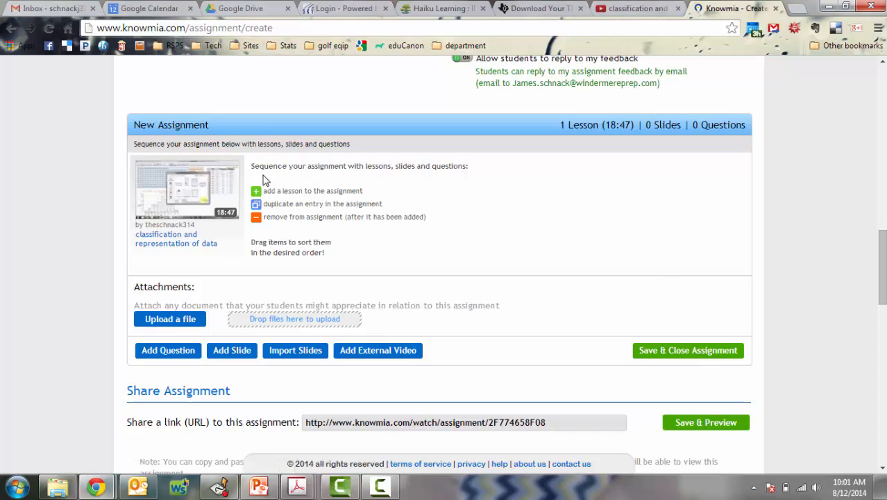
{"action": "mouse_move", "coordinate": [192, 192]}
Create a multiple choice question for the assignment with the text "is the sky greed?"
{"action": "left_click", "coordinate": [168, 351]}
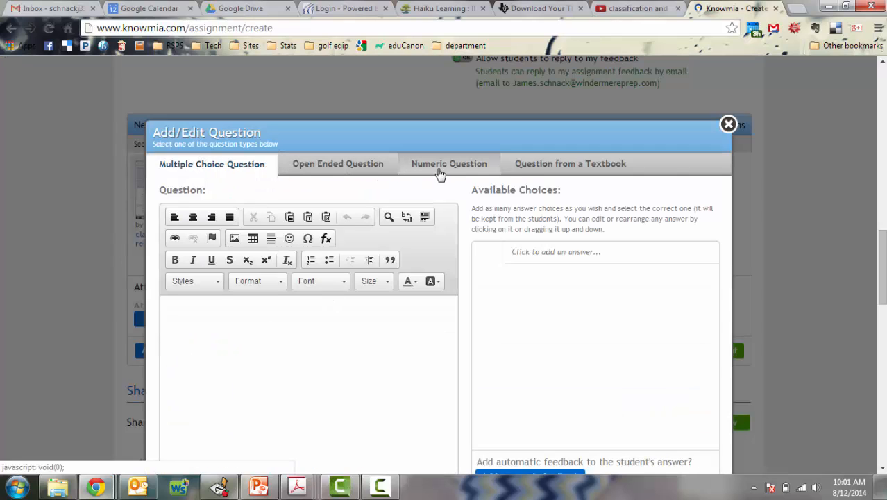
{"action": "left_click", "coordinate": [529, 170]}
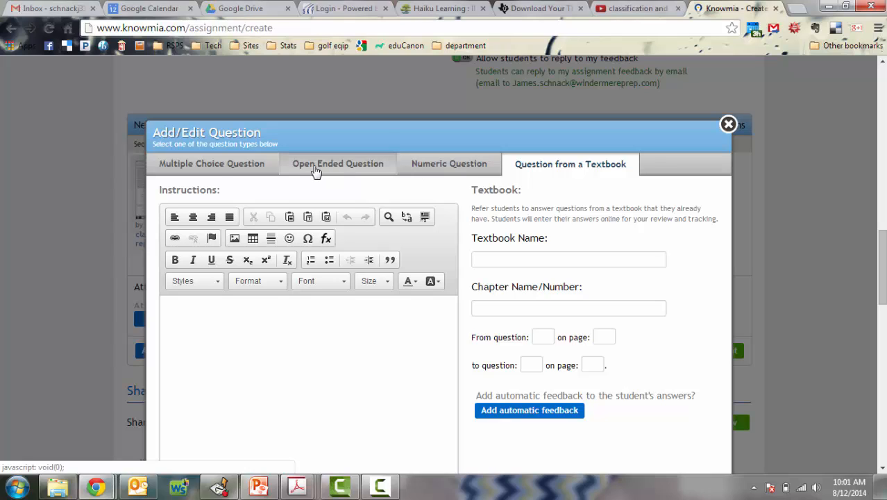
{"action": "left_click", "coordinate": [206, 169]}
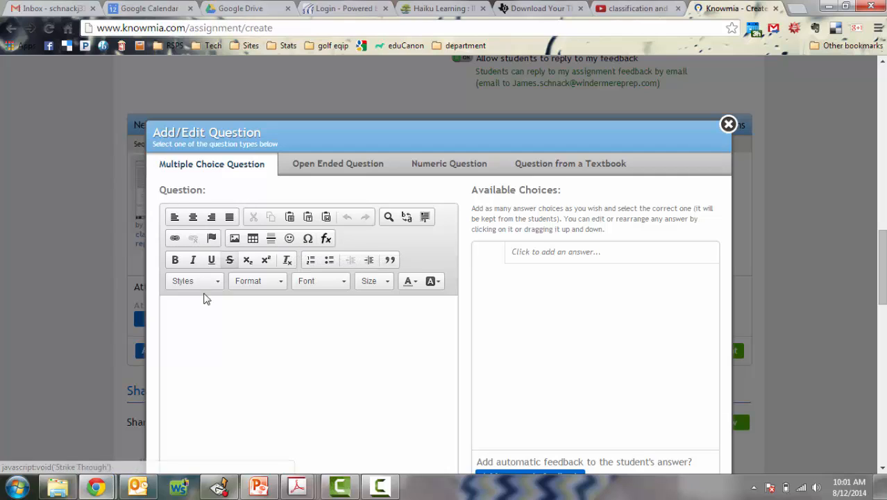
{"action": "left_click", "coordinate": [200, 314]}
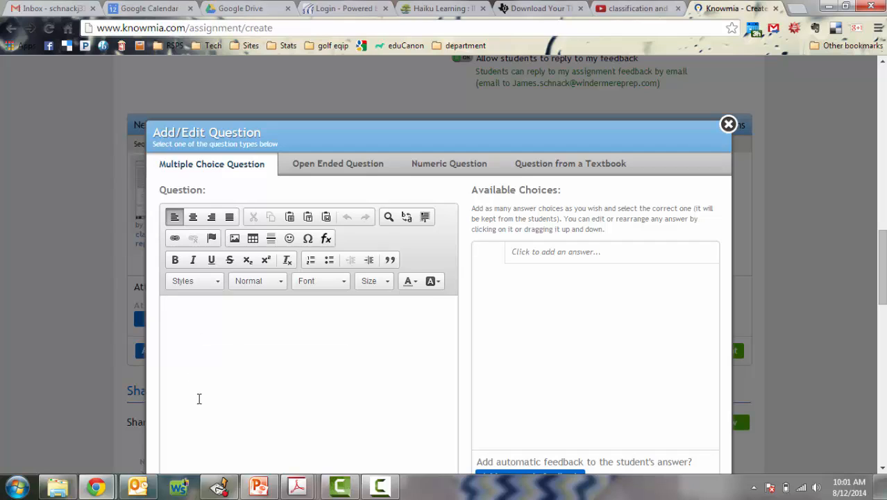
{"action": "type", "text": "he sky greed?"}
{"action": "left_click", "coordinate": [536, 252]}
{"action": "type", "text": "y"}
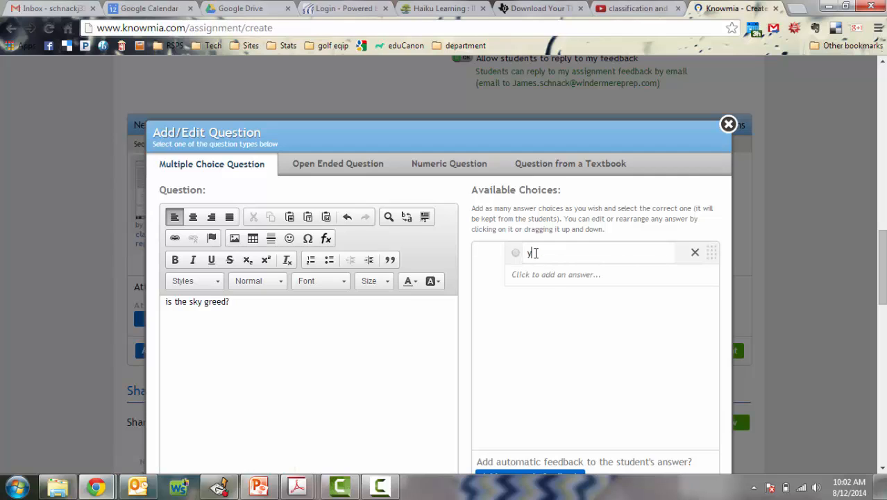
{"action": "type", "text": " gres"}
{"action": "key", "text": "Escape"}
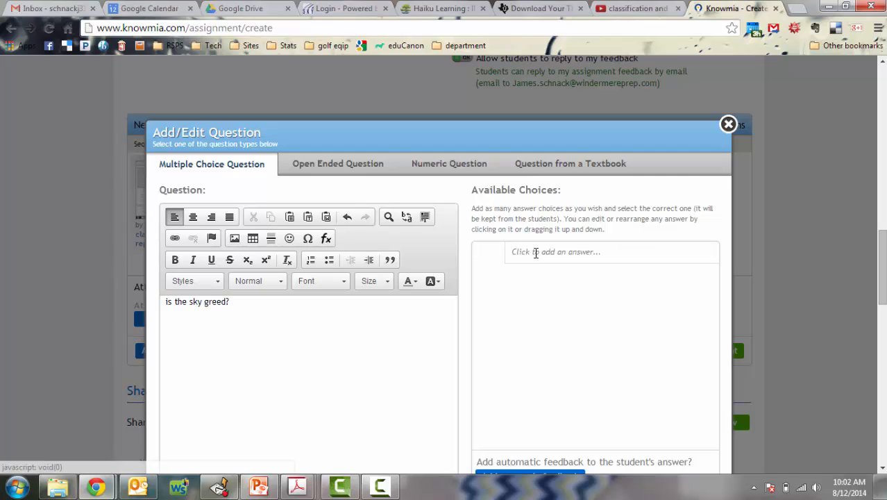
Add the answer choices "yes" and "no" to the question and mark "no" as correct
{"action": "left_click", "coordinate": [535, 253]}
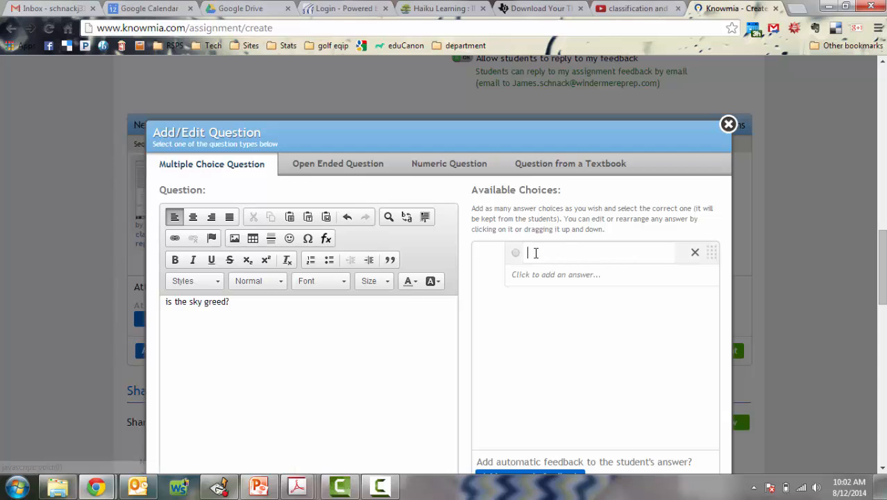
{"action": "type", "text": "yes"}
{"action": "key", "text": "Return"}
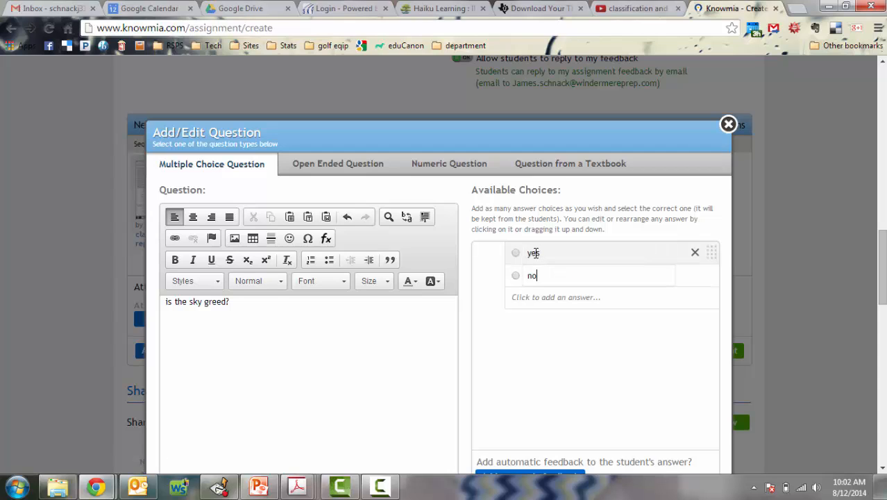
{"action": "type", "text": "no"}
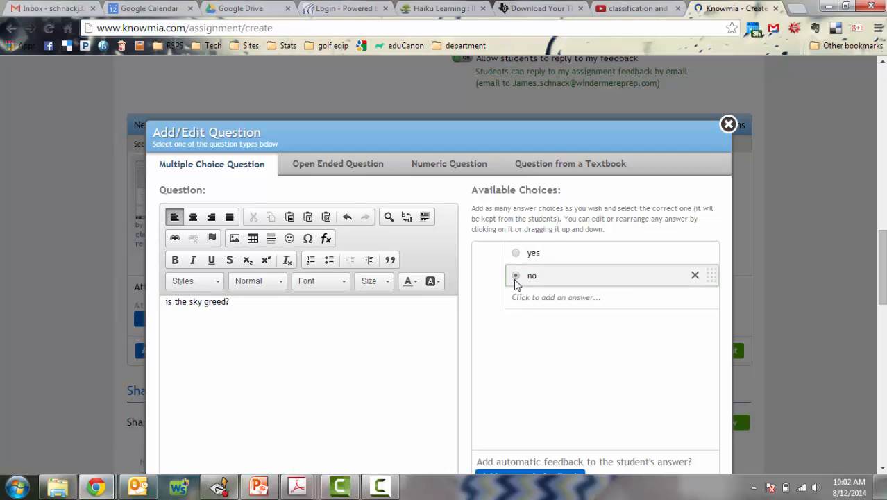
{"action": "left_click", "coordinate": [516, 275]}
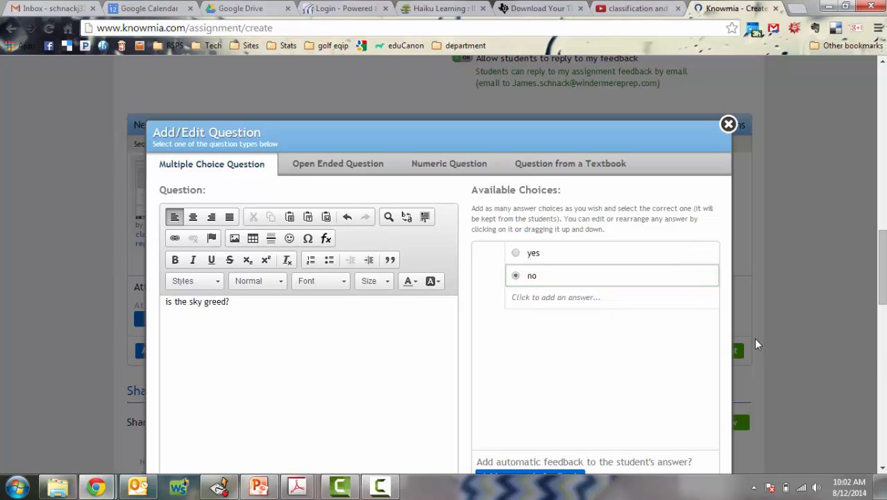
Add automatic feedback "good work!" for the choice "no" and "really?" for the choice "yes", and save the question
{"action": "scroll", "coordinate": [627, 405], "scroll_direction": "down", "scroll_amount": 1}
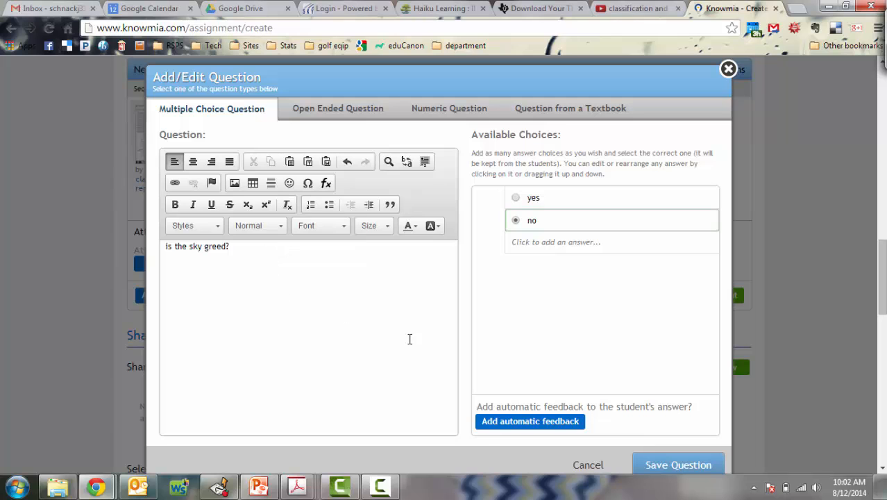
{"action": "left_click", "coordinate": [495, 423]}
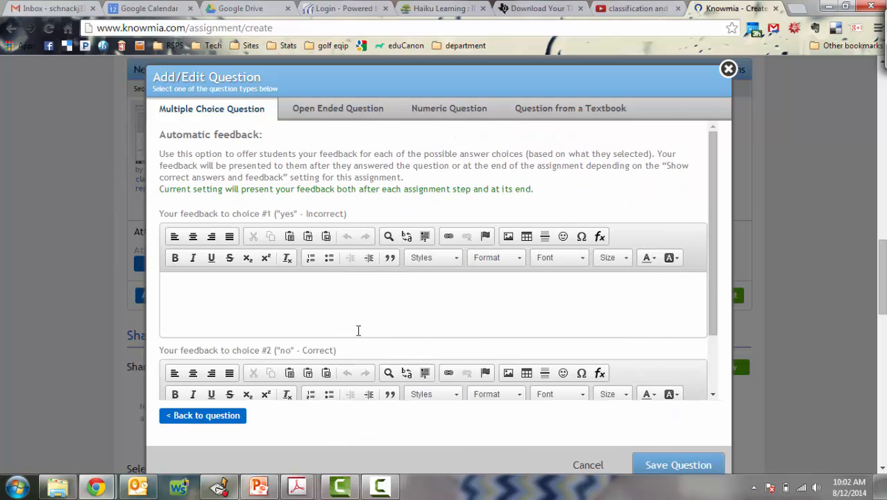
{"action": "scroll", "coordinate": [358, 330], "scroll_direction": "down", "scroll_amount": 3}
{"action": "left_click", "coordinate": [208, 278]}
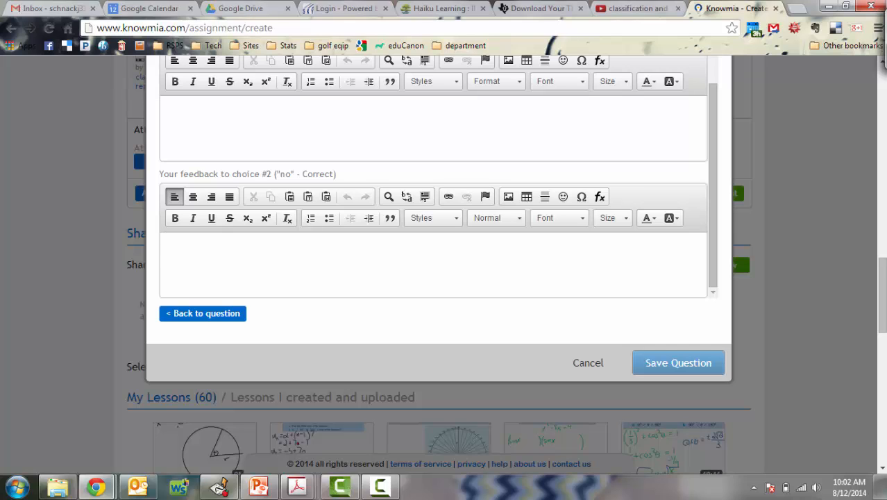
{"action": "type", "text": "good work!"}
{"action": "left_click", "coordinate": [210, 134]}
{"action": "type", "text": "r"}
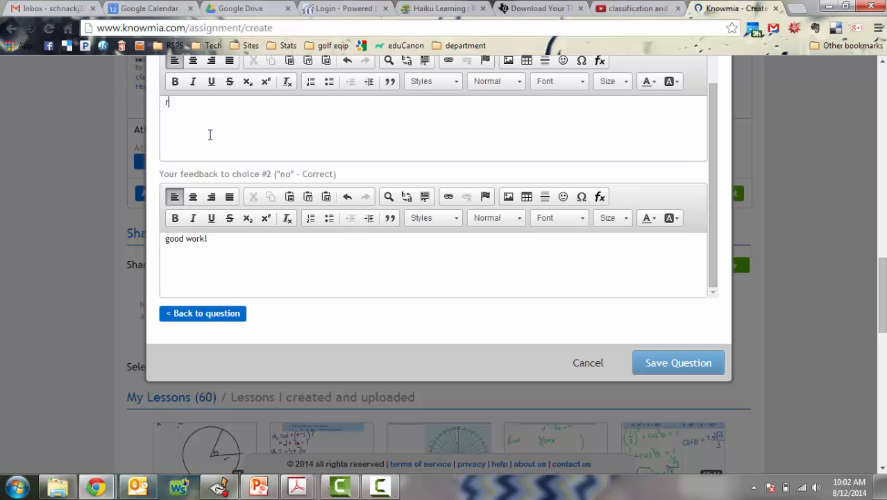
{"action": "type", "text": "eally?"}
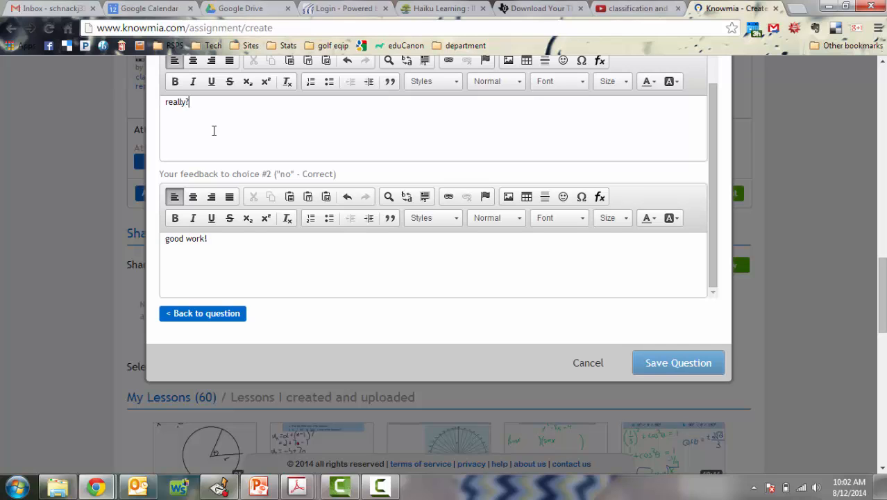
{"action": "left_click", "coordinate": [652, 368]}
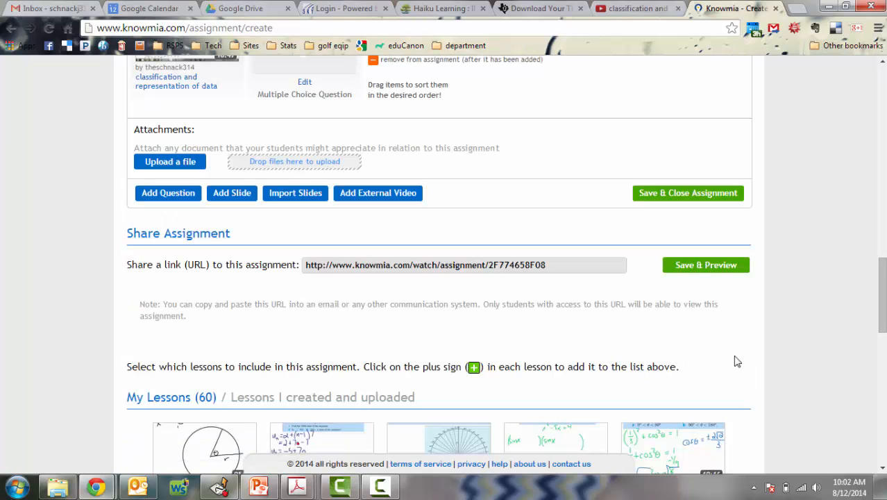
Move the multiple choice question ahead of the video lesson, correct its text to "is the sky green?" and save it
{"action": "scroll", "coordinate": [569, 204], "scroll_direction": "up", "scroll_amount": 3}
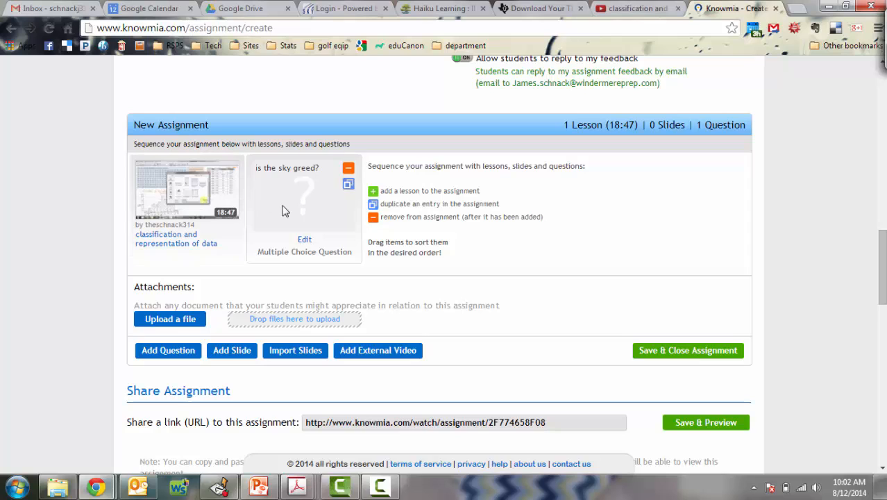
{"action": "left_click_drag", "start_coordinate": [288, 208], "coordinate": [157, 211]}
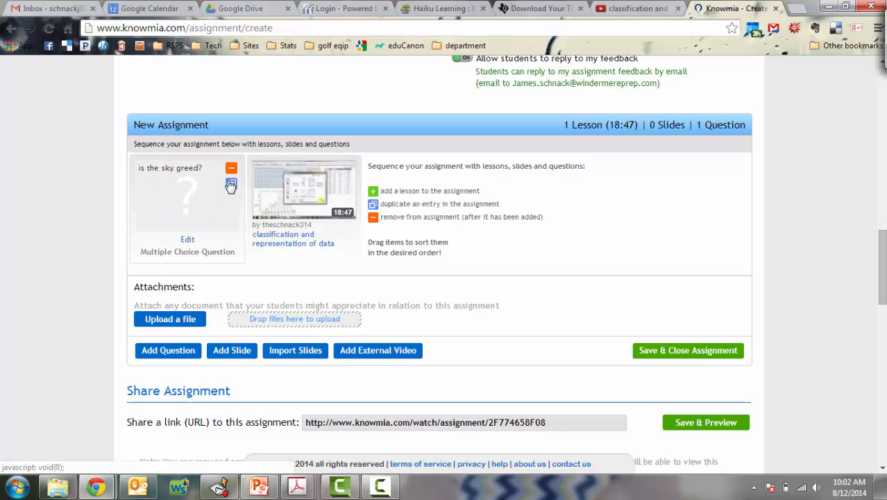
{"action": "left_click", "coordinate": [187, 238]}
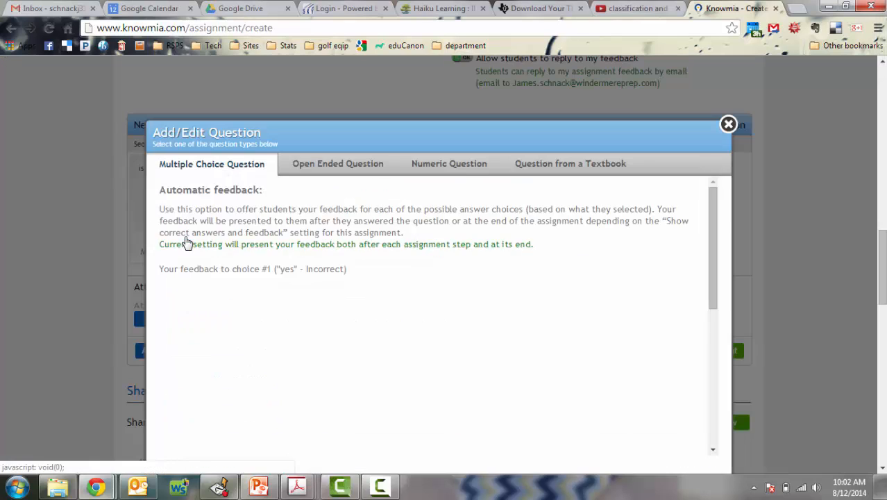
{"action": "left_click", "coordinate": [254, 300]}
{"action": "key", "text": "Left"}
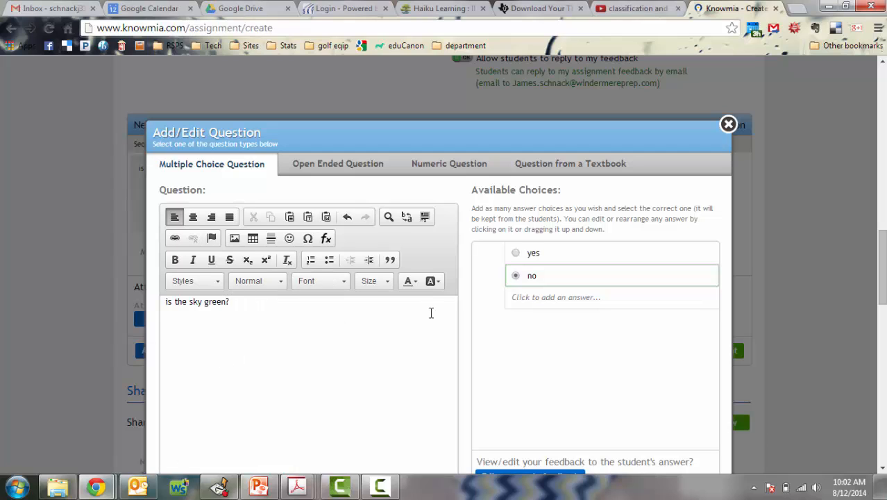
{"action": "scroll", "coordinate": [468, 311], "scroll_direction": "down", "scroll_amount": 3}
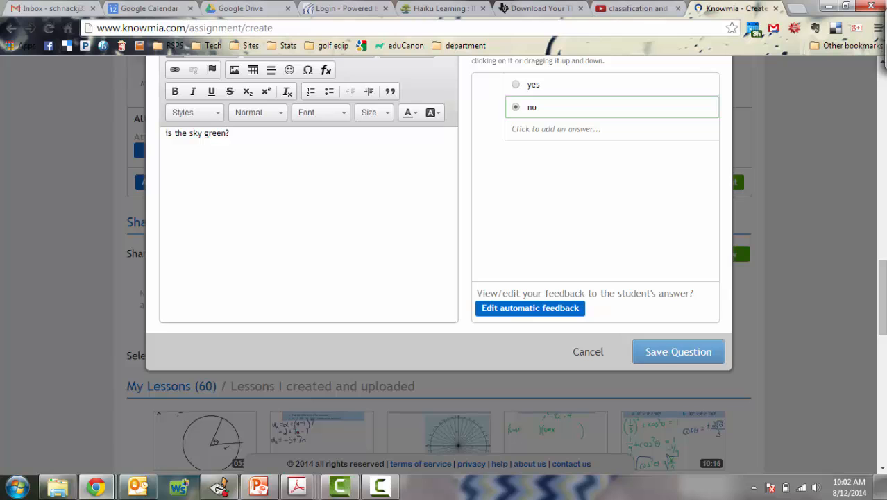
{"action": "left_click", "coordinate": [670, 351]}
Create a numeric question for the assignment with the text "what is 1.3+2.6"
{"action": "scroll", "coordinate": [438, 277], "scroll_direction": "up", "scroll_amount": 3}
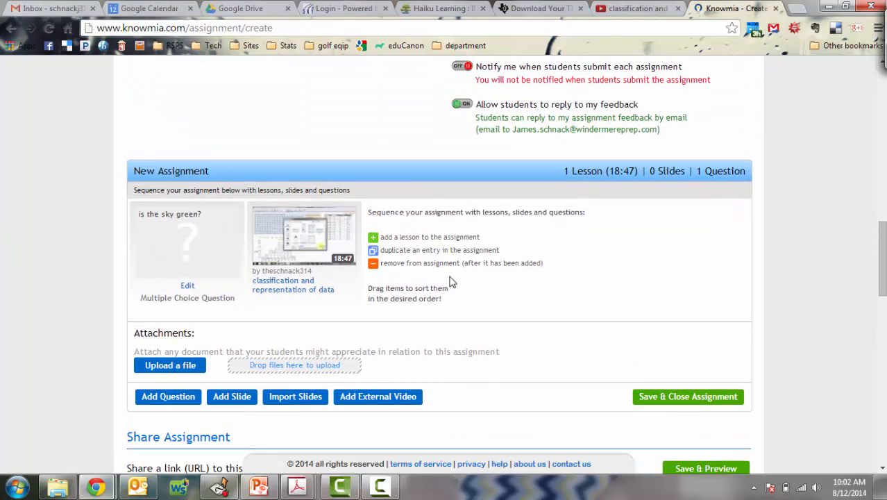
{"action": "left_click", "coordinate": [154, 399]}
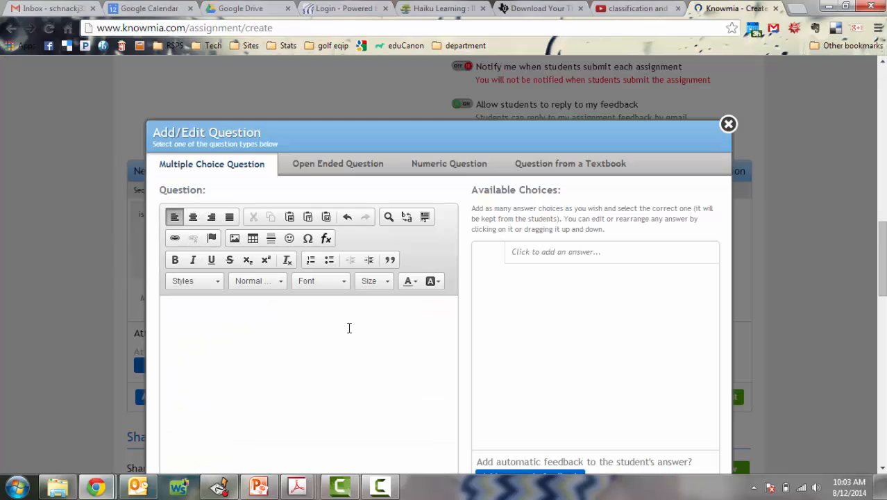
{"action": "left_click", "coordinate": [437, 164]}
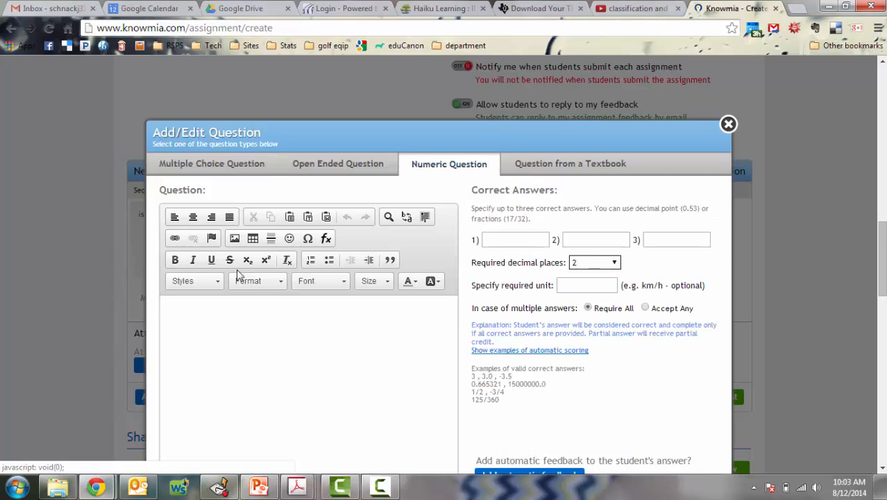
{"action": "left_click", "coordinate": [202, 312]}
{"action": "type", "text": "whawt is"}
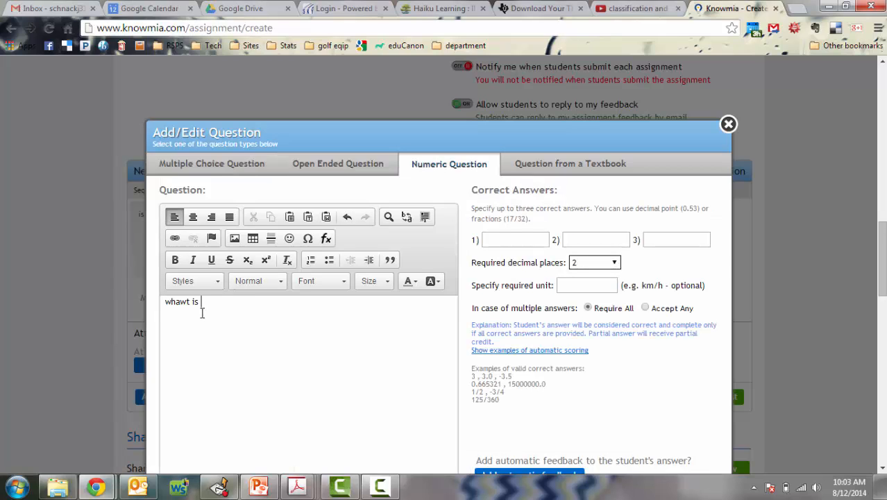
{"action": "key", "text": "BackSpace"}
{"action": "key", "text": "BackSpace"}
{"action": "type", "text": "t"}
Set the numeric question's correct answer to 3.9 with 1 required decimal place, and save the question
{"action": "left_click", "coordinate": [495, 239]}
{"action": "type", "text": "3.90"}
{"action": "left_click", "coordinate": [611, 262]}
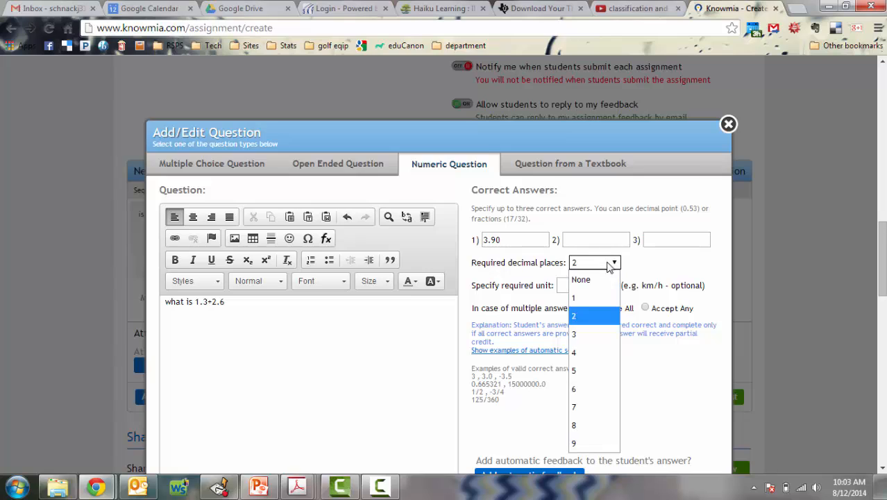
{"action": "left_click", "coordinate": [594, 299]}
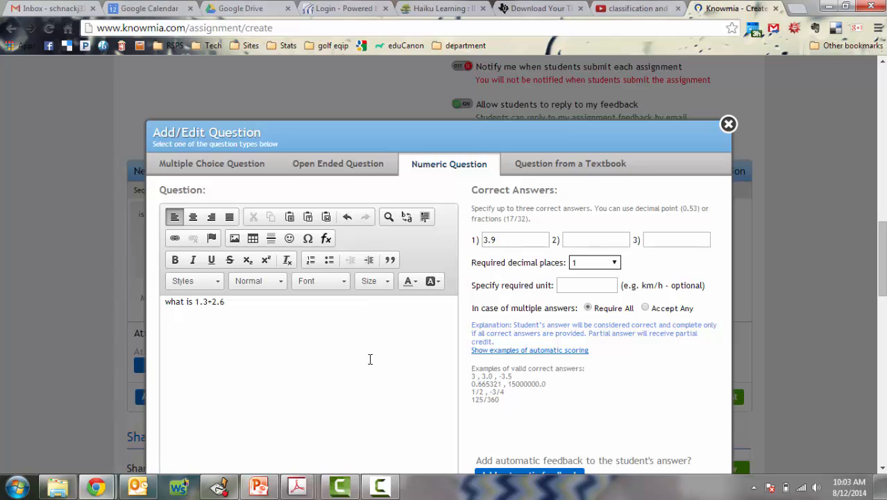
{"action": "scroll", "coordinate": [379, 354], "scroll_direction": "down", "scroll_amount": 3}
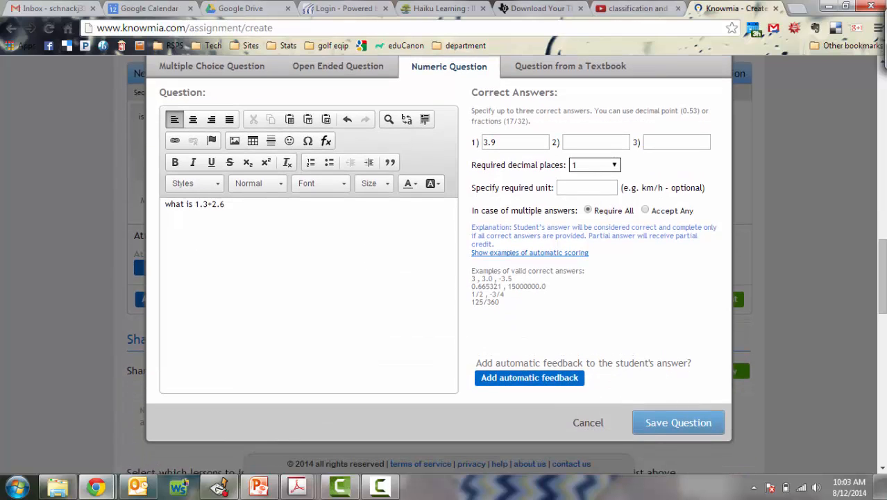
{"action": "left_click", "coordinate": [660, 424]}
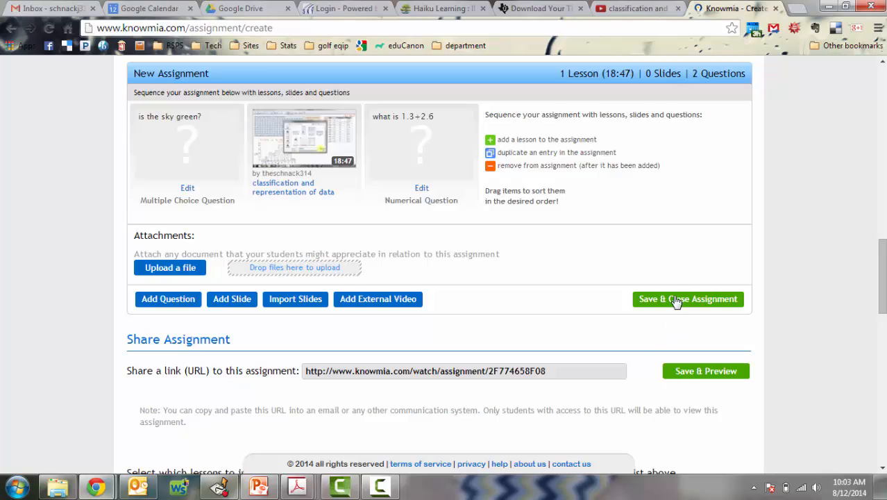
Save and preview the assignment as students see it, and return to the assignment editor
{"action": "left_click", "coordinate": [691, 375]}
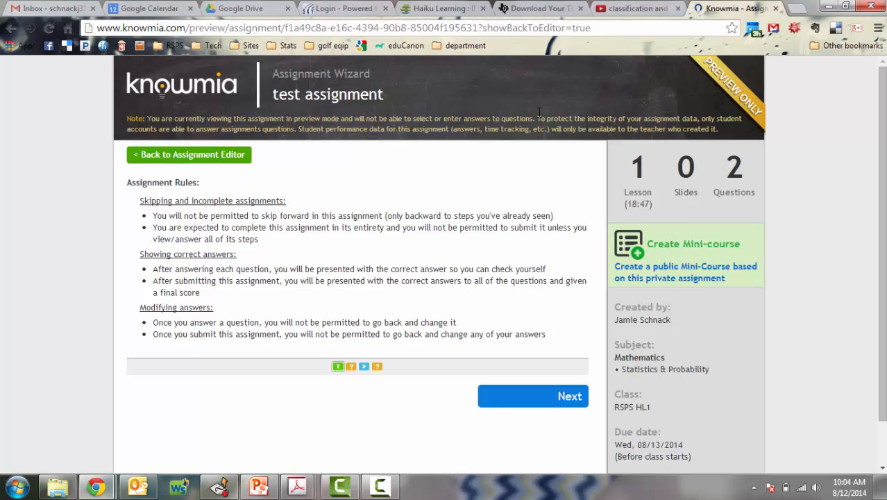
{"action": "left_click", "coordinate": [11, 28]}
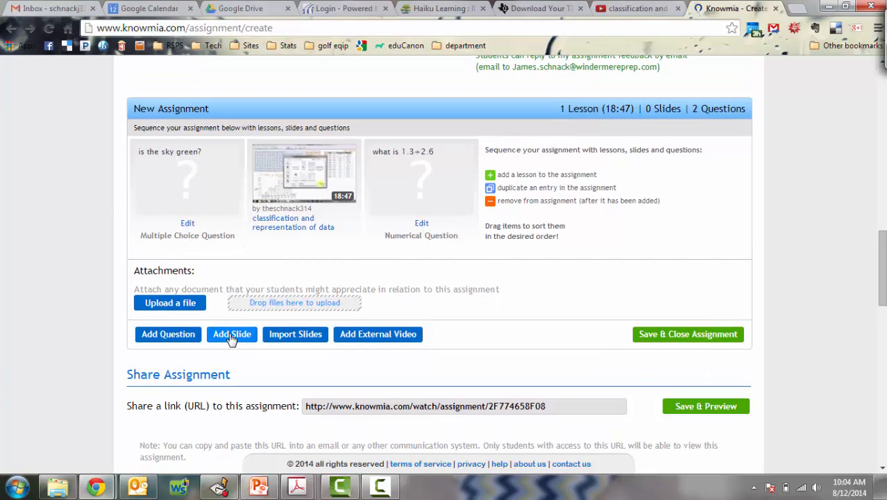
Save and close the assignment containing the video lesson and its two questions
{"action": "scroll", "coordinate": [444, 264], "scroll_direction": "down", "scroll_amount": 4}
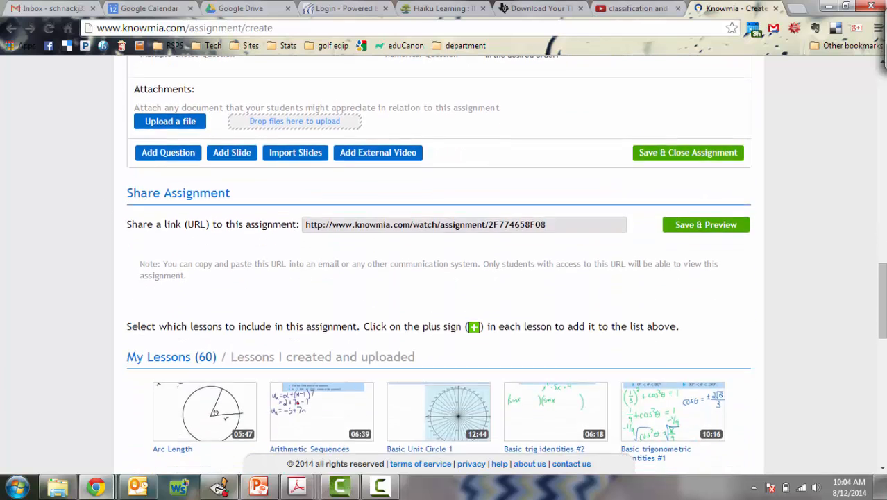
{"action": "scroll", "coordinate": [444, 264], "scroll_direction": "up", "scroll_amount": 3}
{"action": "scroll", "coordinate": [445, 264], "scroll_direction": "up", "scroll_amount": 1}
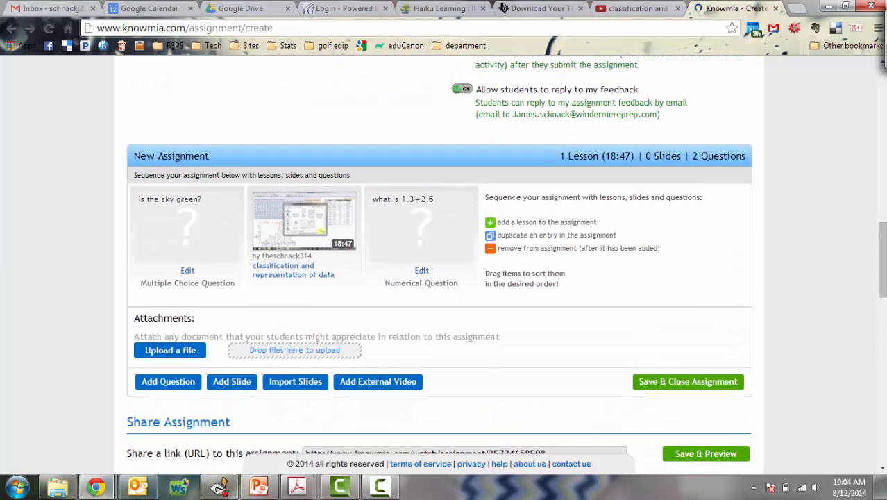
{"action": "scroll", "coordinate": [444, 264], "scroll_direction": "up", "scroll_amount": 1}
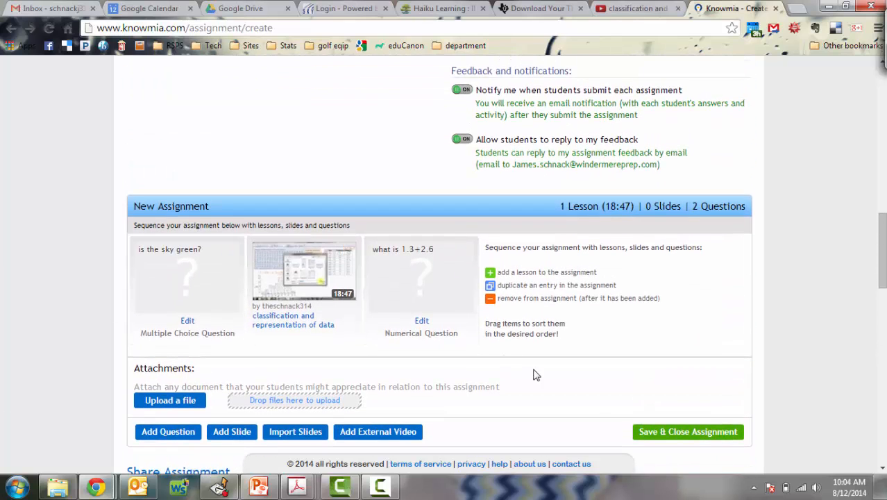
{"action": "left_click", "coordinate": [677, 433]}
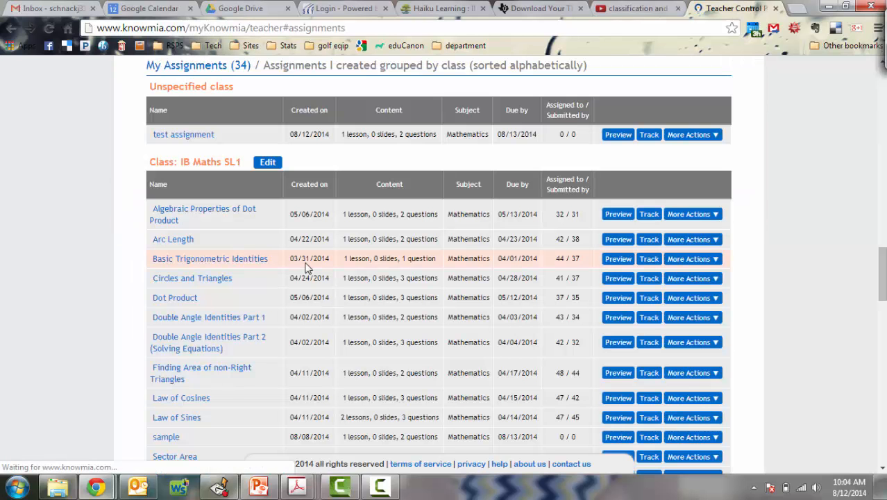
Open "test assignment" from the Unspecified class group for editing
{"action": "scroll", "coordinate": [281, 272], "scroll_direction": "up", "scroll_amount": 2}
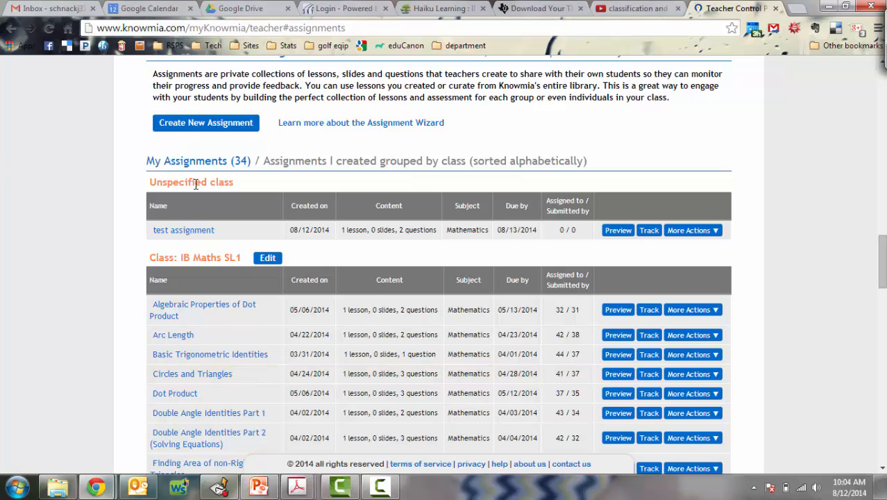
{"action": "left_click", "coordinate": [684, 231]}
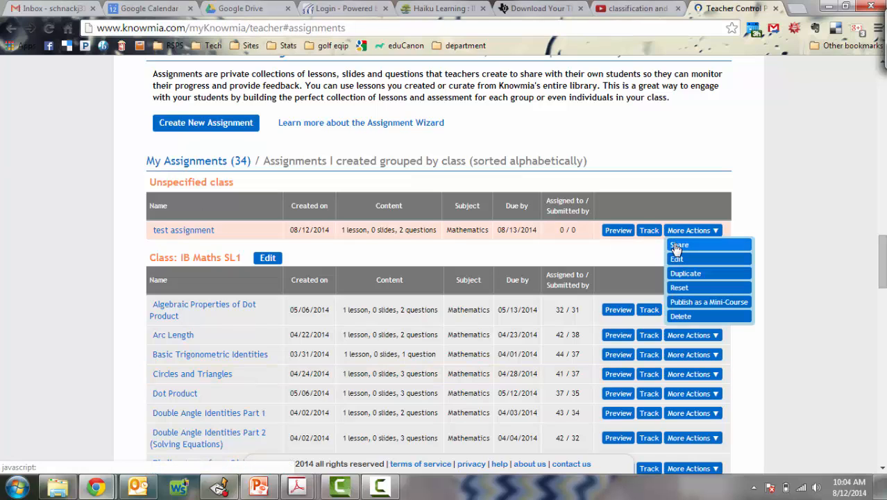
{"action": "left_click", "coordinate": [627, 260]}
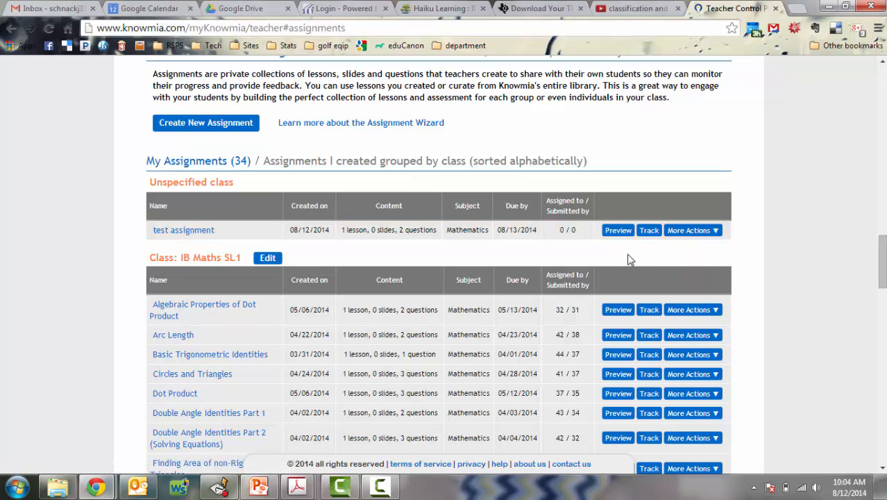
{"action": "scroll", "coordinate": [883, 63], "scroll_direction": "down", "scroll_amount": 1}
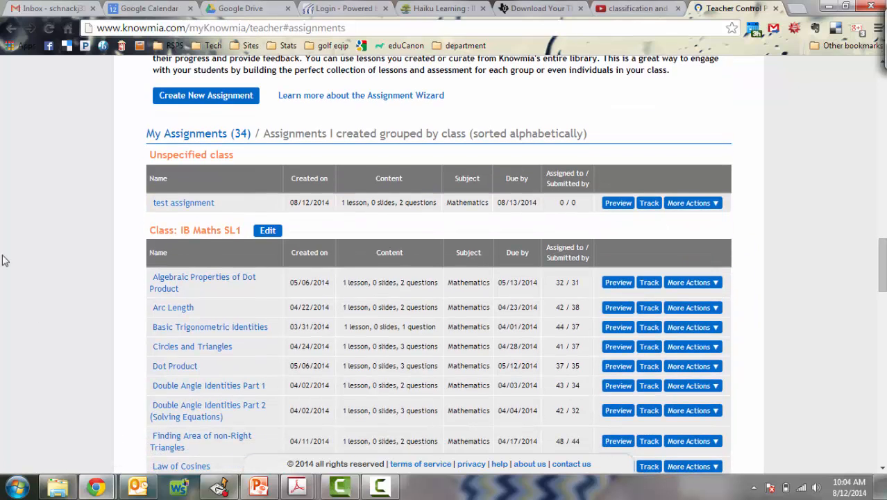
{"action": "left_click", "coordinate": [679, 202]}
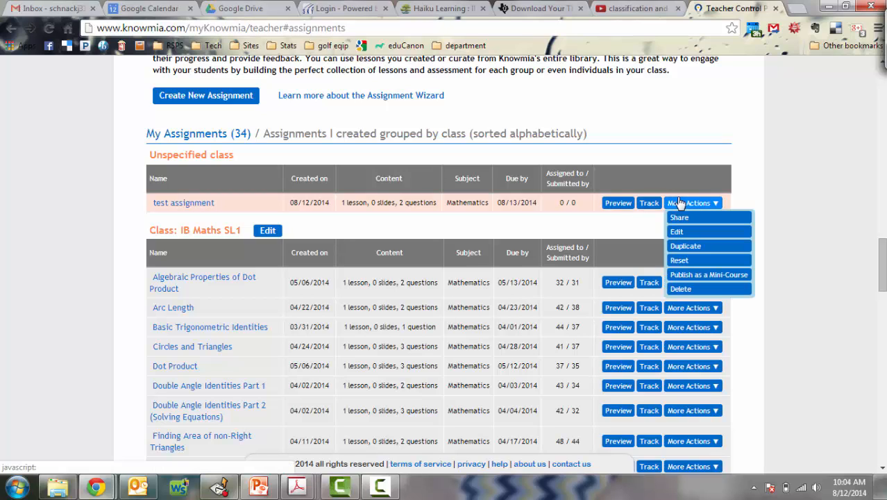
{"action": "left_click", "coordinate": [676, 231]}
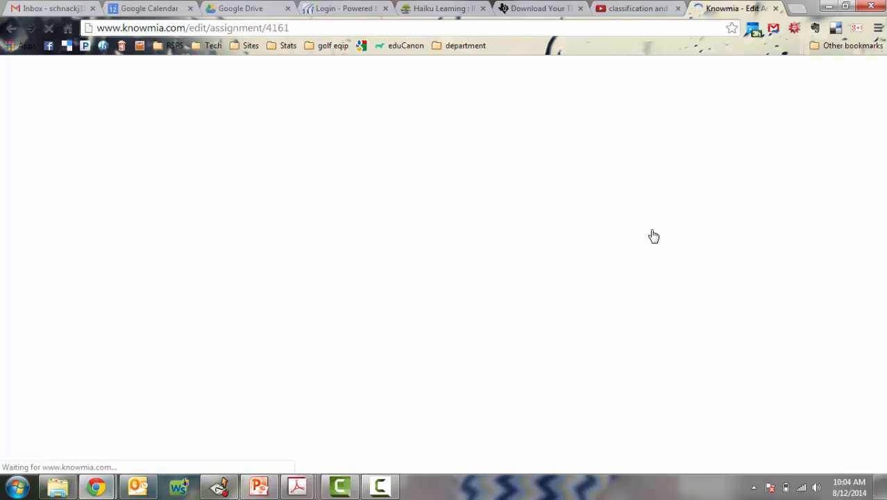
Set the assignment's class name to RSPS HL1, and save and close the assignment
{"action": "scroll", "coordinate": [654, 236], "scroll_direction": "down", "scroll_amount": 5}
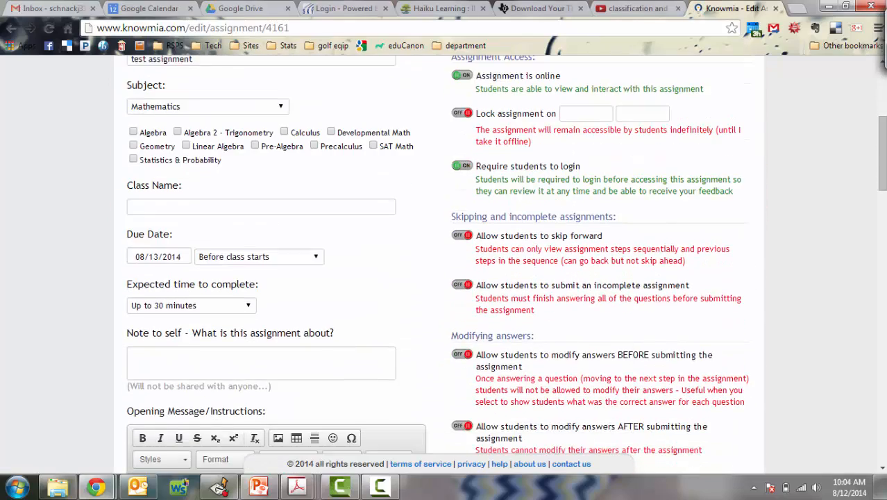
{"action": "scroll", "coordinate": [444, 264], "scroll_direction": "down", "scroll_amount": 3}
{"action": "scroll", "coordinate": [445, 264], "scroll_direction": "up", "scroll_amount": 5}
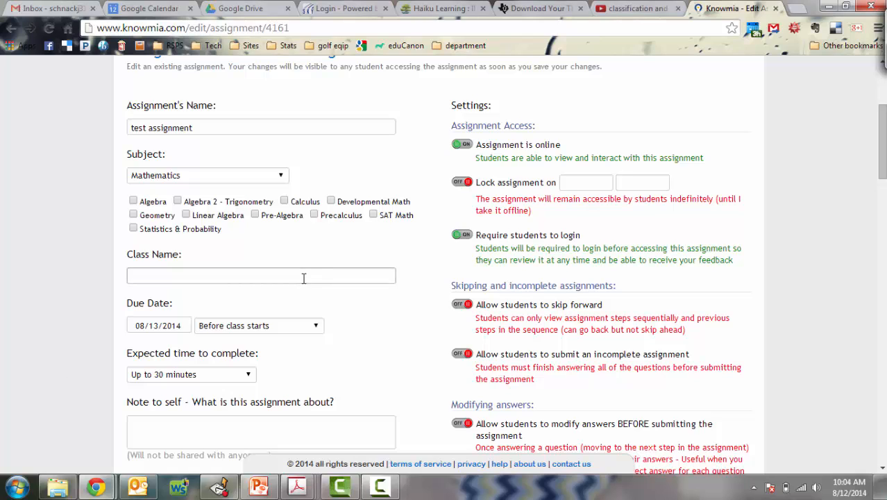
{"action": "left_click", "coordinate": [303, 277]}
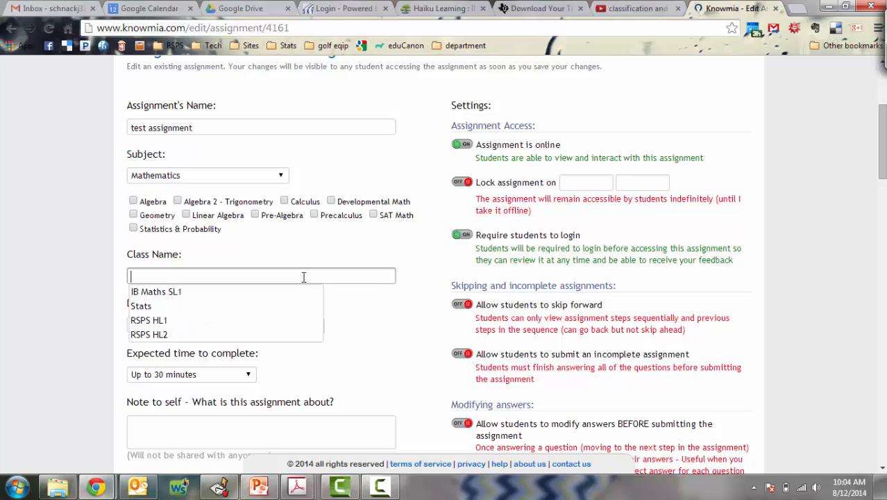
{"action": "left_click", "coordinate": [159, 322]}
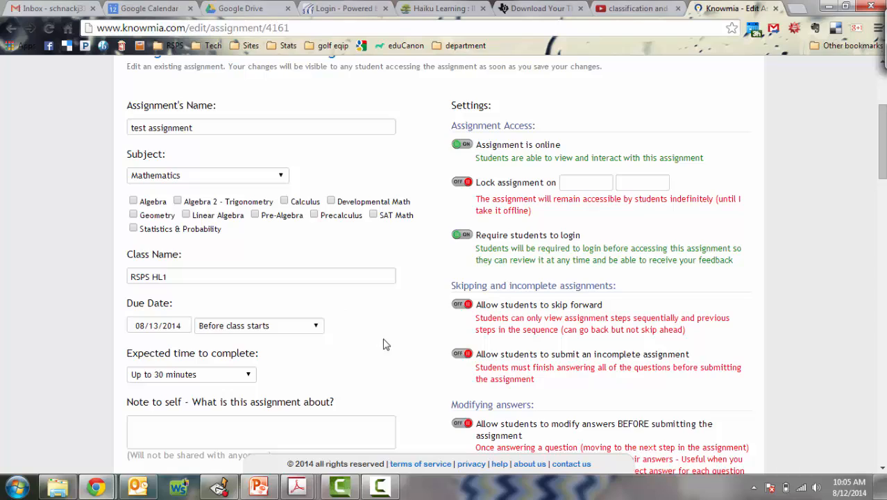
{"action": "scroll", "coordinate": [383, 344], "scroll_direction": "down", "scroll_amount": 10}
{"action": "scroll", "coordinate": [439, 264], "scroll_direction": "down", "scroll_amount": 4}
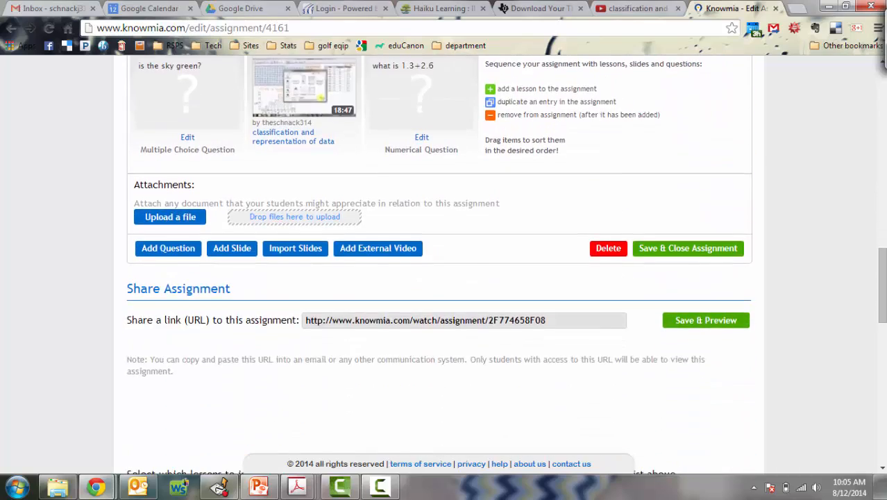
{"action": "left_click", "coordinate": [686, 194]}
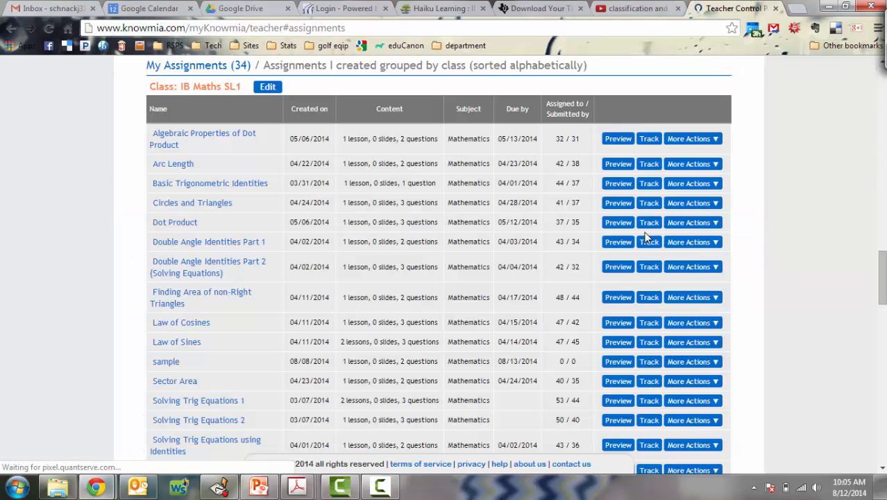
Display the share link for "test assignment" in the RSPS HL1 class
{"action": "scroll", "coordinate": [543, 279], "scroll_direction": "down", "scroll_amount": 5}
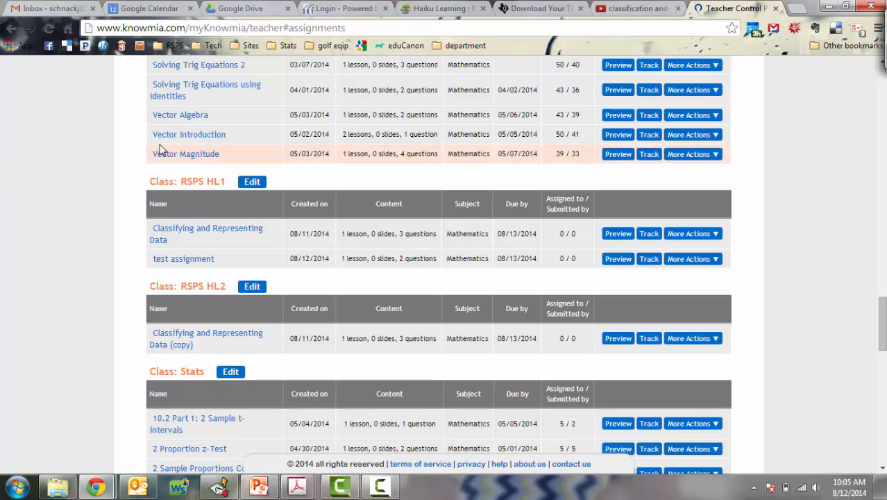
{"action": "left_click", "coordinate": [675, 260]}
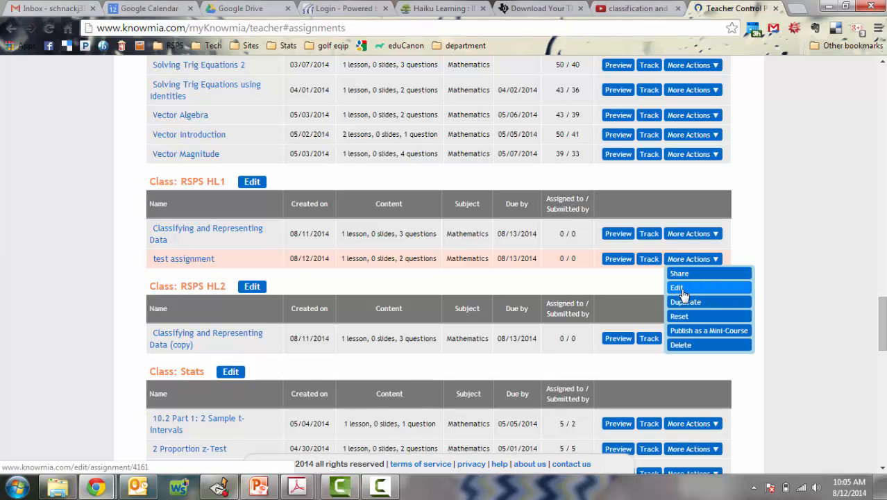
{"action": "left_click", "coordinate": [681, 274]}
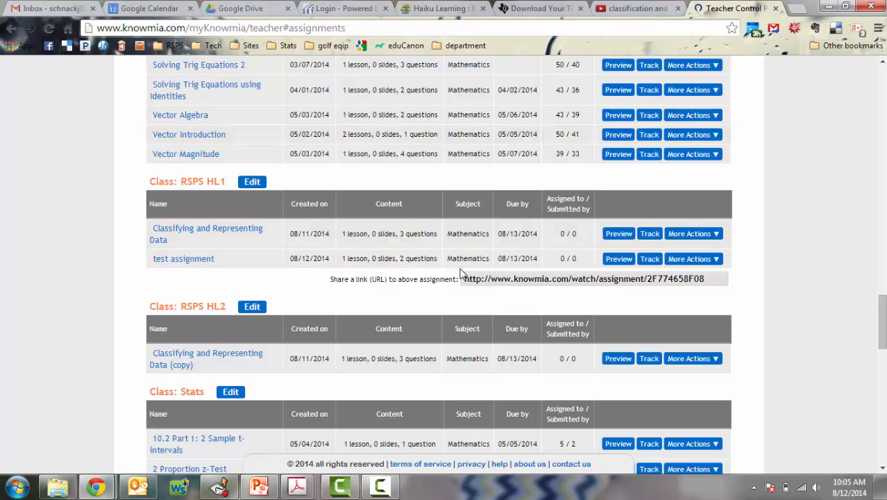
Open the tracking data for the Vector Introduction assignment and examine students' submission dates, video viewing portions, answers, scores and feedback
{"action": "left_click", "coordinate": [645, 162]}
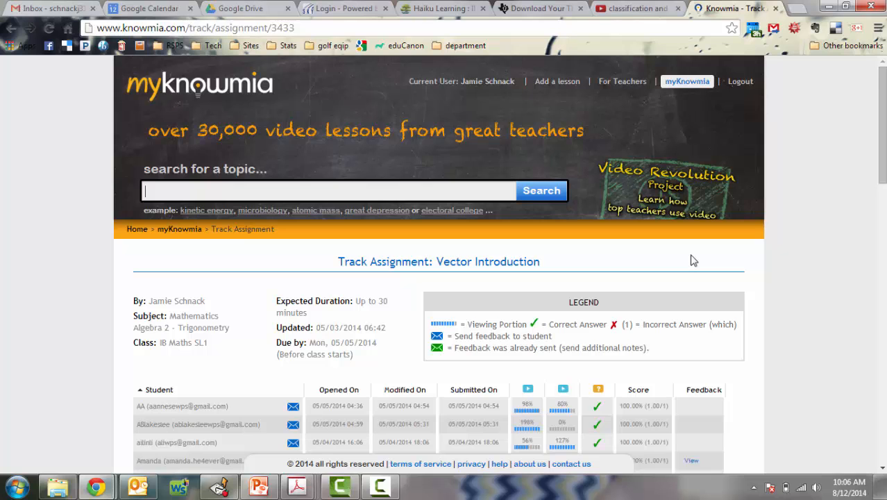
{"action": "scroll", "coordinate": [70, 433], "scroll_direction": "down", "scroll_amount": 5}
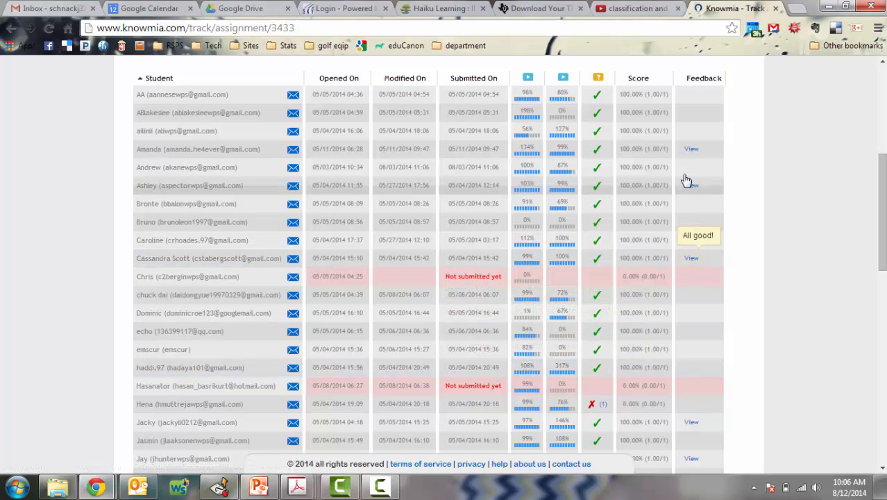
{"action": "mouse_move", "coordinate": [689, 152]}
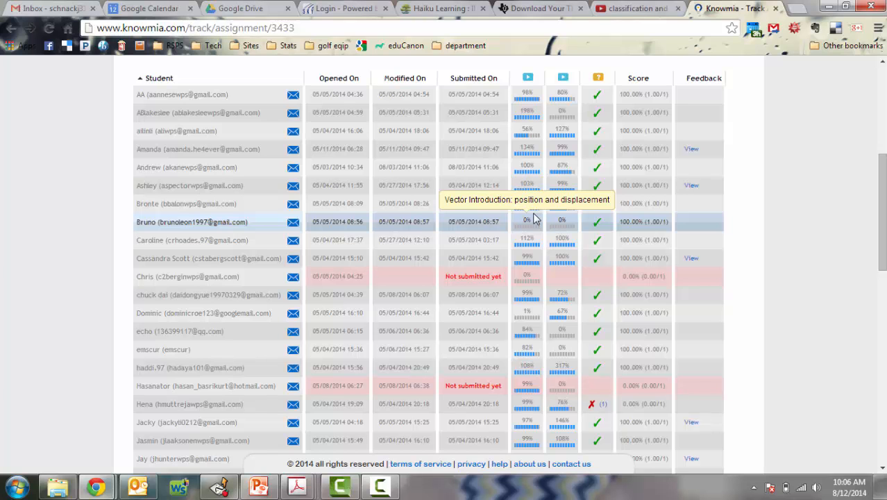
{"action": "scroll", "coordinate": [81, 420], "scroll_direction": "down", "scroll_amount": 10}
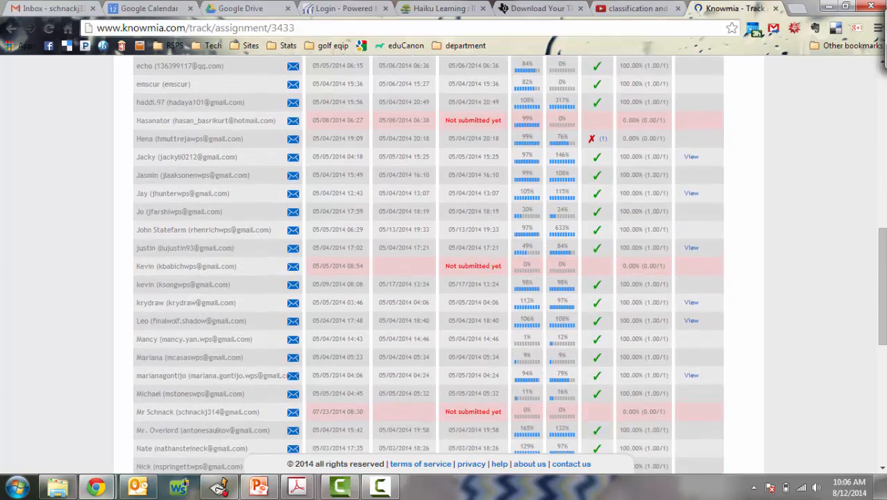
{"action": "scroll", "coordinate": [428, 264], "scroll_direction": "down", "scroll_amount": 3}
{"action": "scroll", "coordinate": [428, 264], "scroll_direction": "up", "scroll_amount": 1}
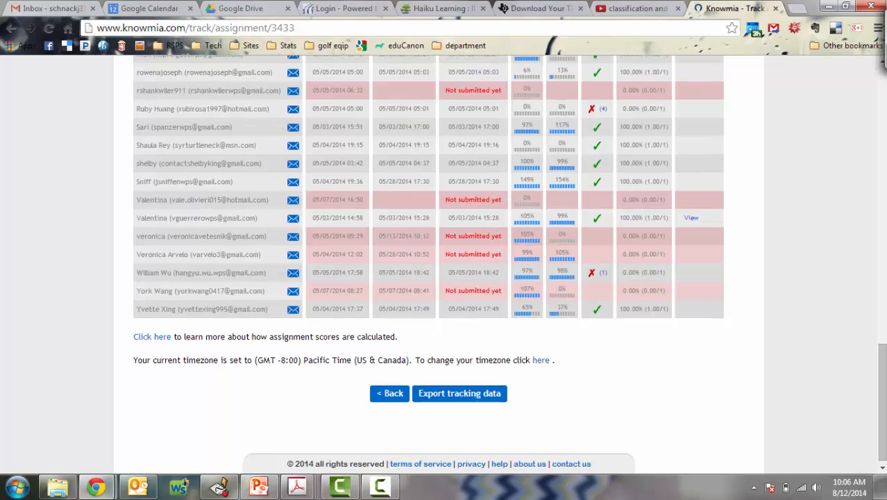
{"action": "scroll", "coordinate": [527, 143], "scroll_direction": "up", "scroll_amount": 8}
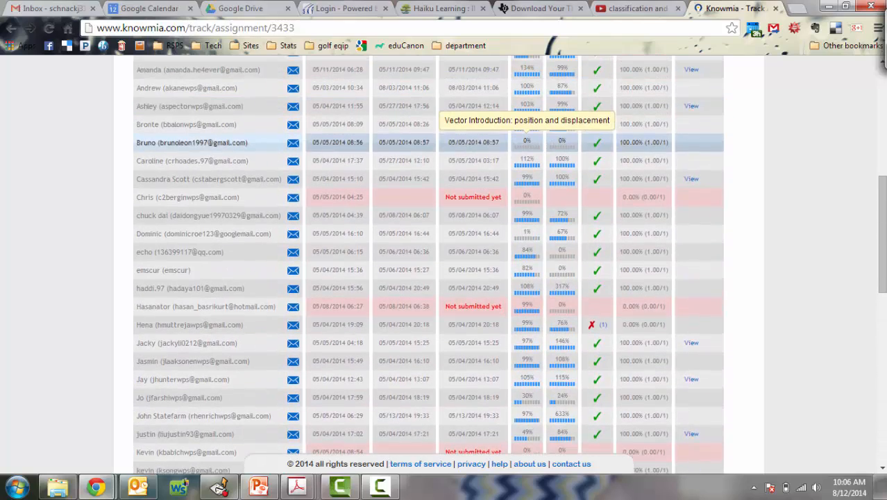
{"action": "scroll", "coordinate": [527, 142], "scroll_direction": "up", "scroll_amount": 2}
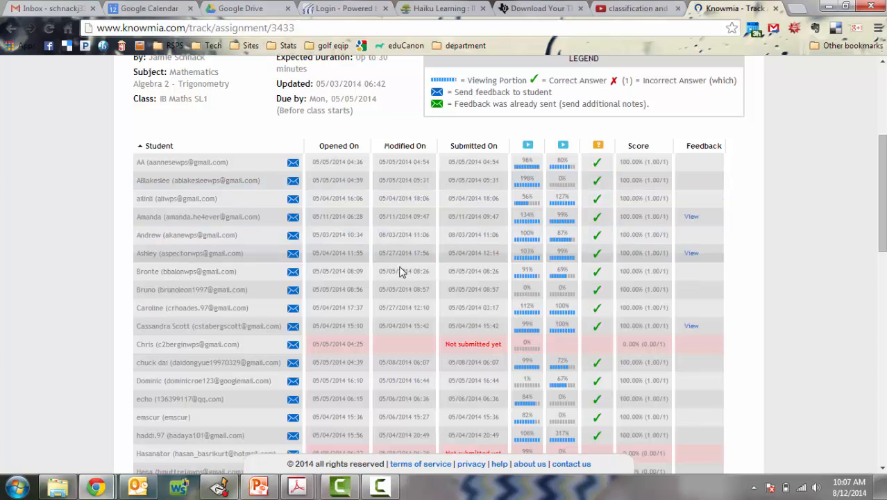
{"action": "left_click_drag", "start_coordinate": [883, 167], "coordinate": [884, 134]}
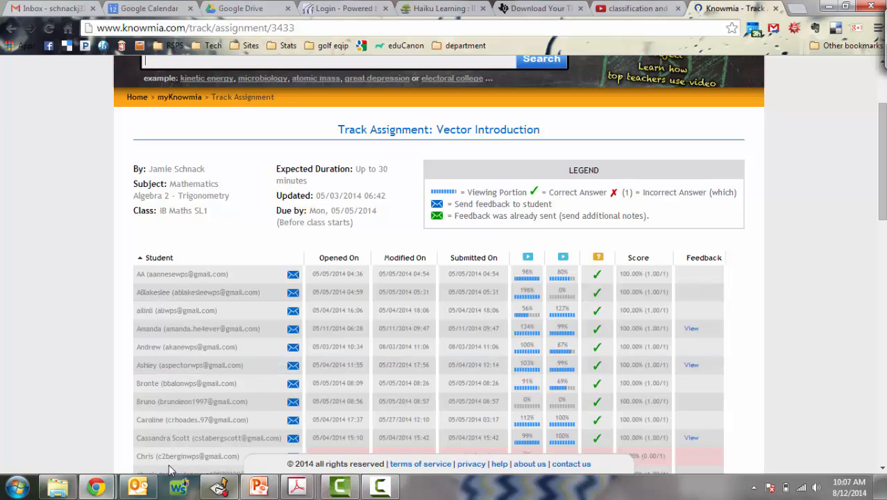
{"action": "mouse_move", "coordinate": [380, 486]}
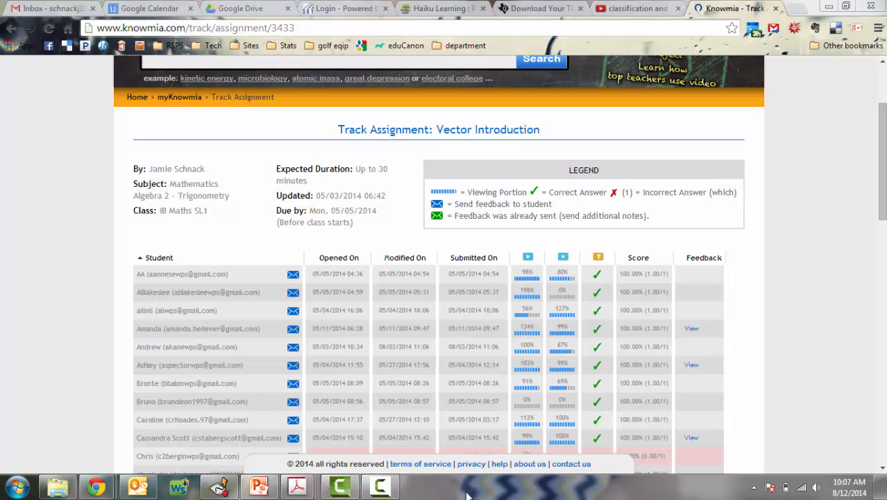
{"action": "left_click", "coordinate": [384, 488]}
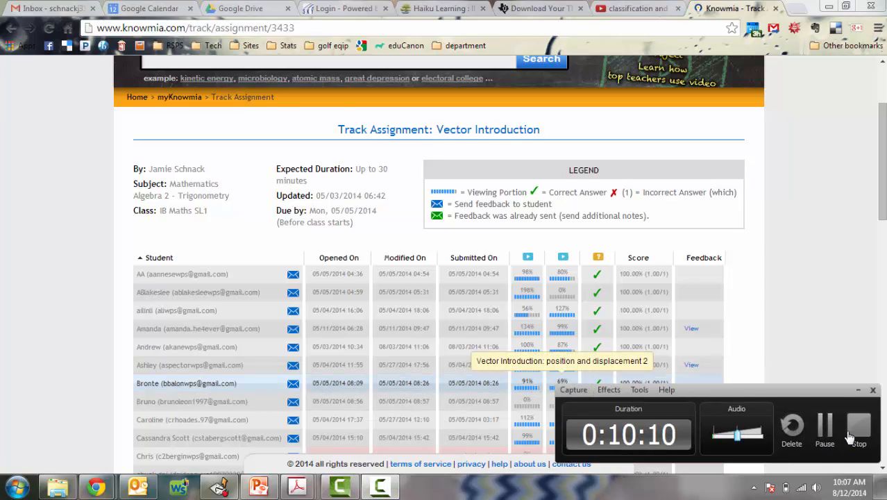